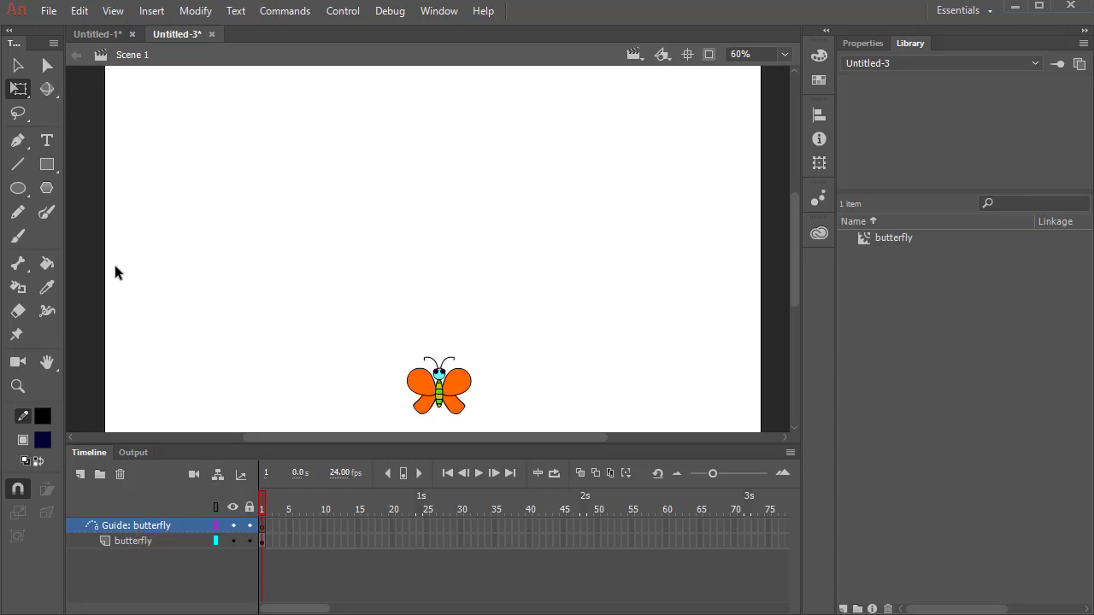
# Draw a wavy freehand motion path across the stage on the guide layer with the Pencil tool in Smooth mode, overshooting both side edges
pyautogui.click(18, 214)
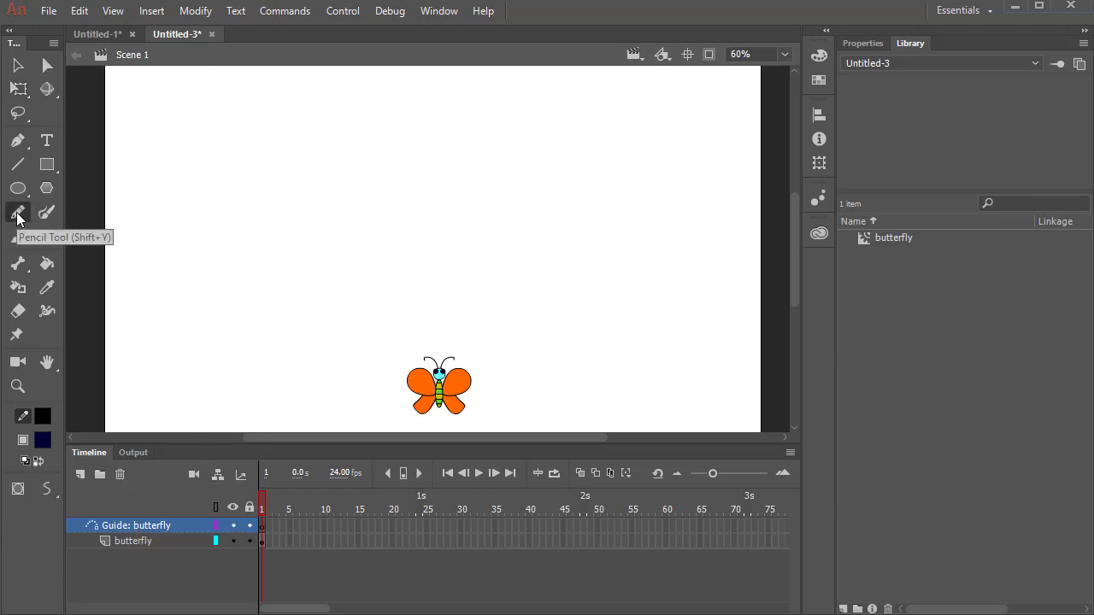
pyautogui.click(46, 488)
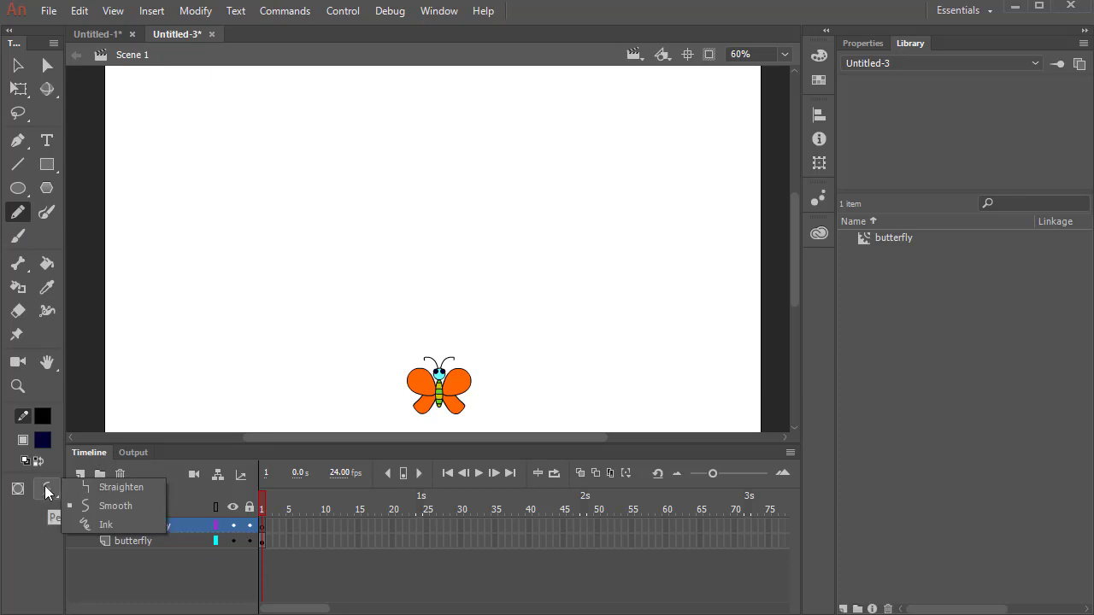
pyautogui.click(115, 506)
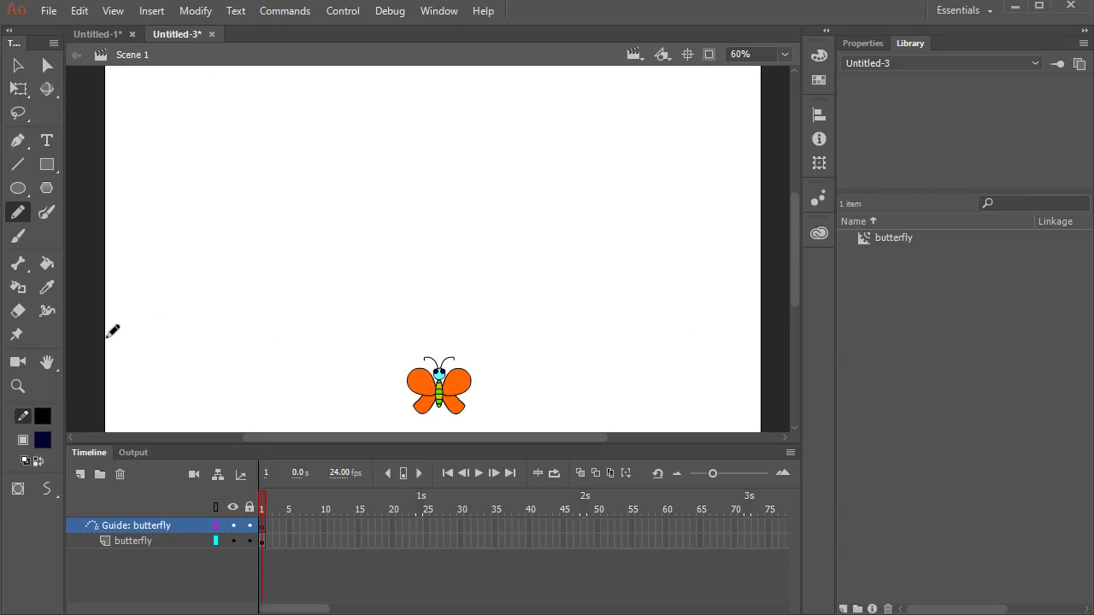
pyautogui.scroll(1, 86, 319)
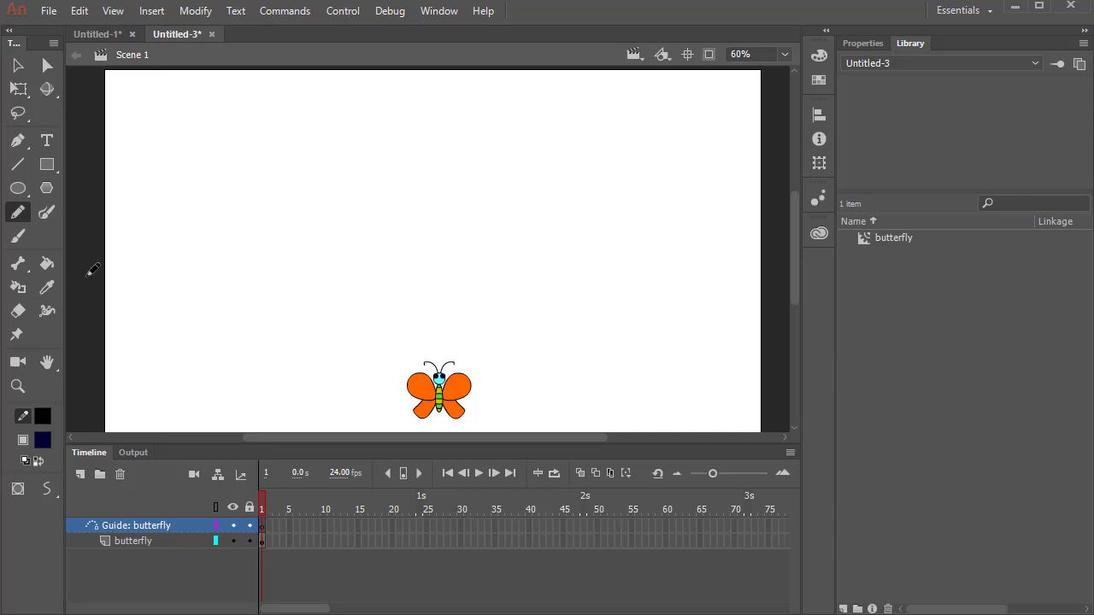
pyautogui.moveTo(92, 270)
pyautogui.mouseDown()
pyautogui.moveTo(153, 305)
pyautogui.moveTo(210, 279)
pyautogui.moveTo(278, 226)
pyautogui.moveTo(350, 233)
pyautogui.moveTo(371, 291)
pyautogui.moveTo(449, 334)
pyautogui.moveTo(569, 214)
pyautogui.moveTo(677, 247)
pyautogui.moveTo(789, 294)
pyautogui.mouseUp()
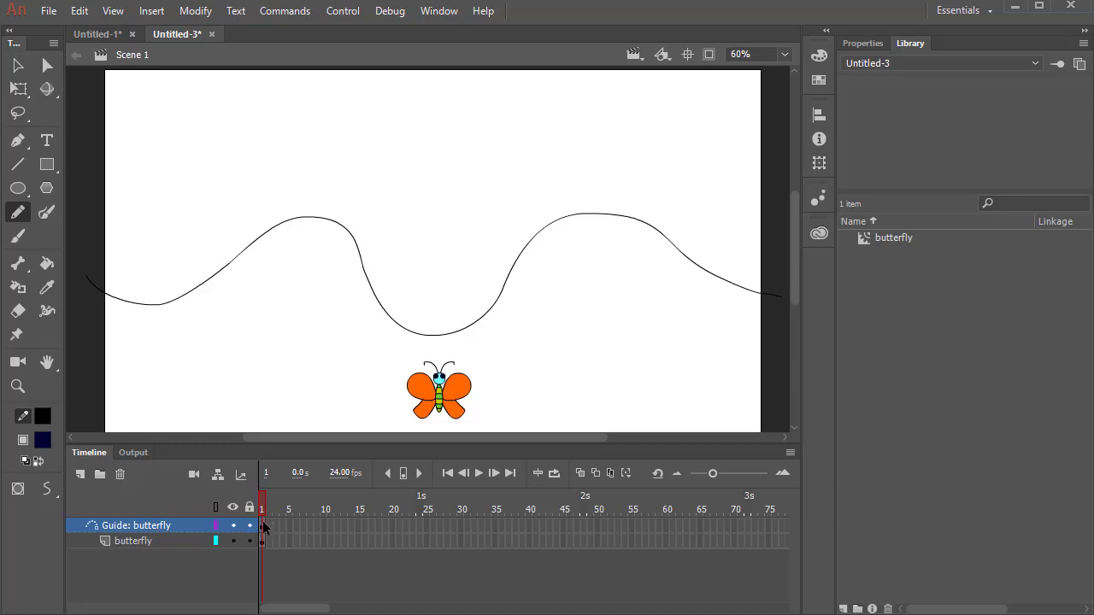
# Snap the butterfly onto the left end of the wavy path in frame 1 of the butterfly layer
pyautogui.click(18, 65)
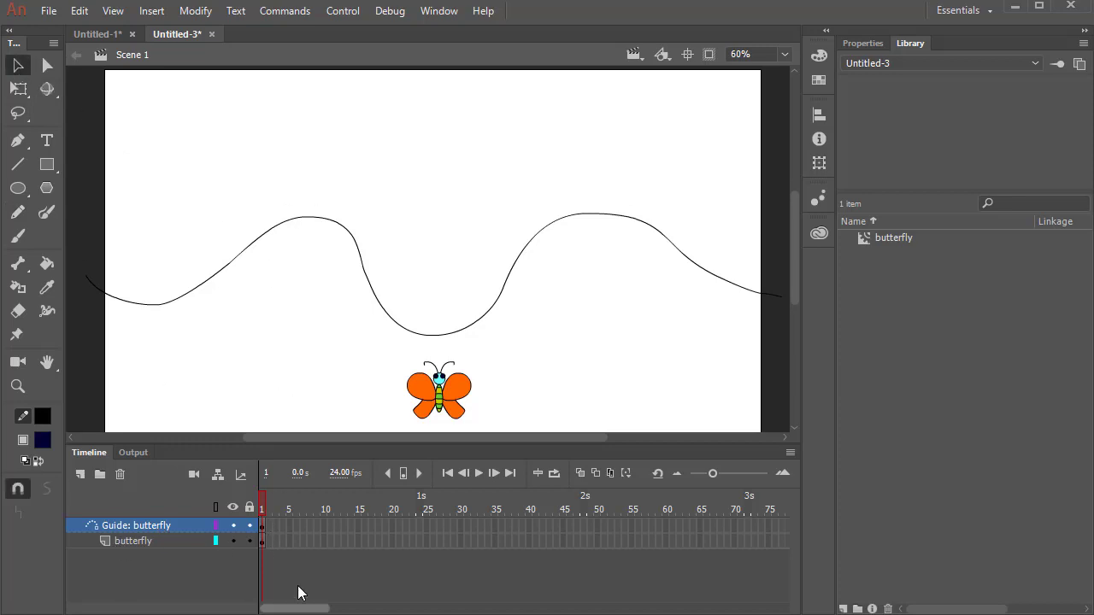
pyautogui.click(264, 544)
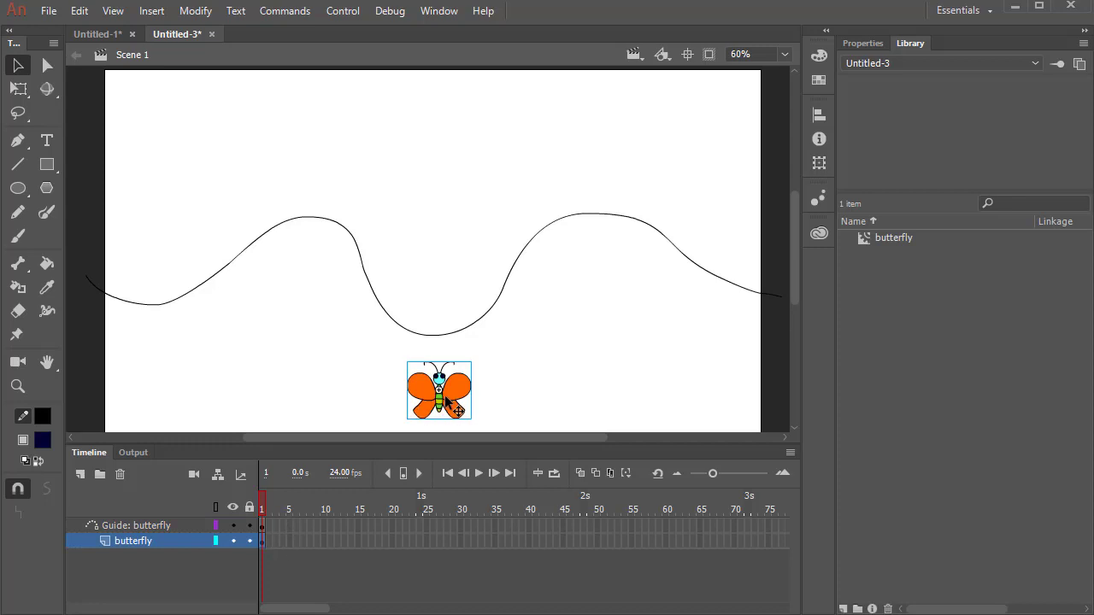
pyautogui.moveTo(446, 399); pyautogui.dragTo(94, 289)
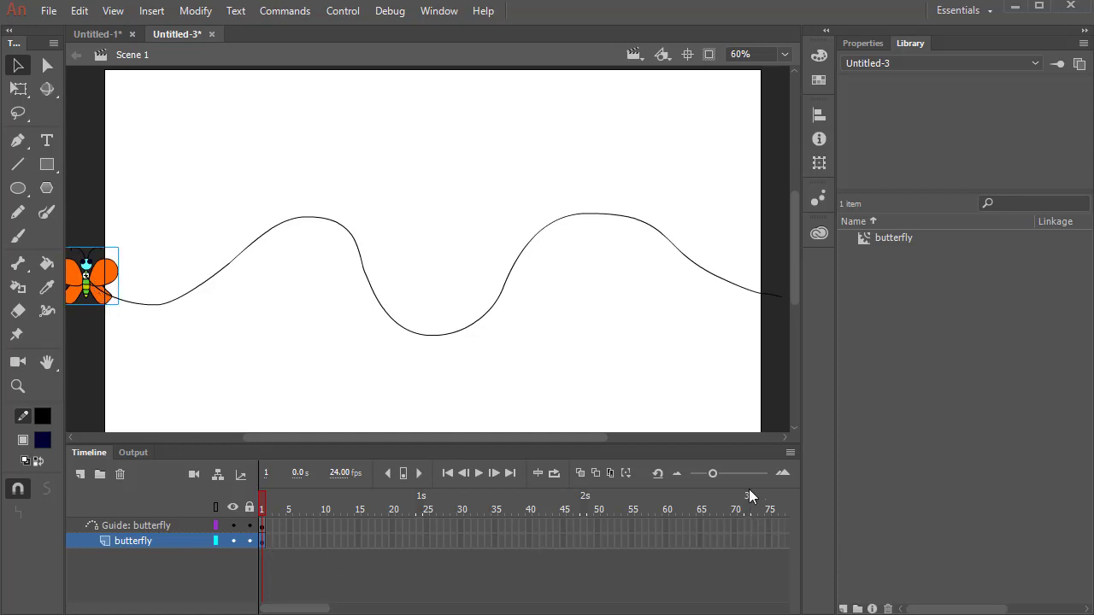
# Insert a keyframe at frame 72 on the butterfly layer and extend the guide layer to frame 72
pyautogui.rightClick(749, 543)
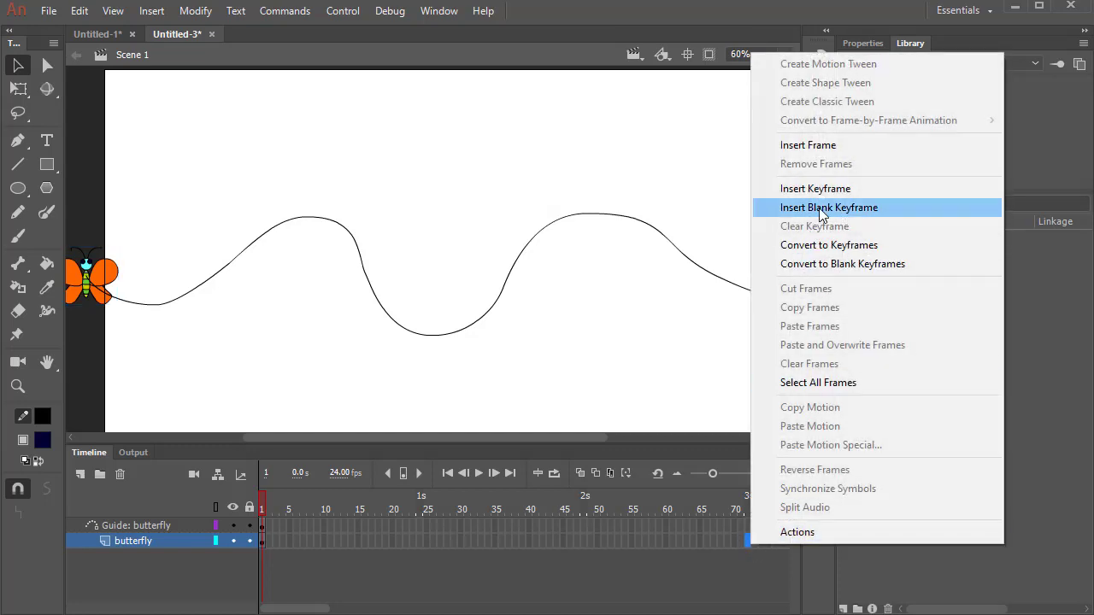
pyautogui.click(842, 188)
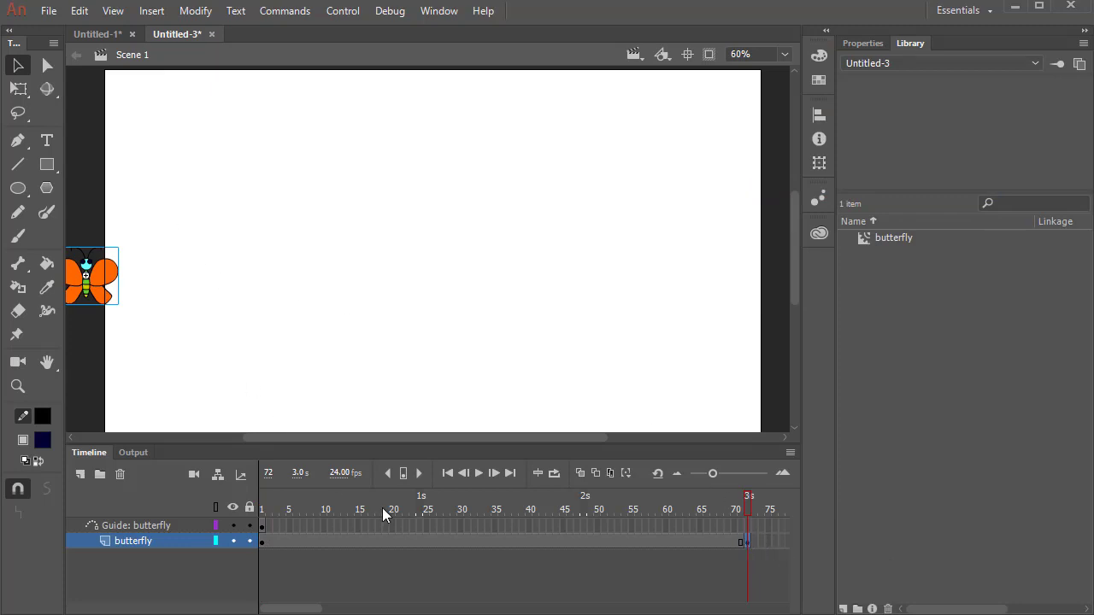
pyautogui.click(271, 510)
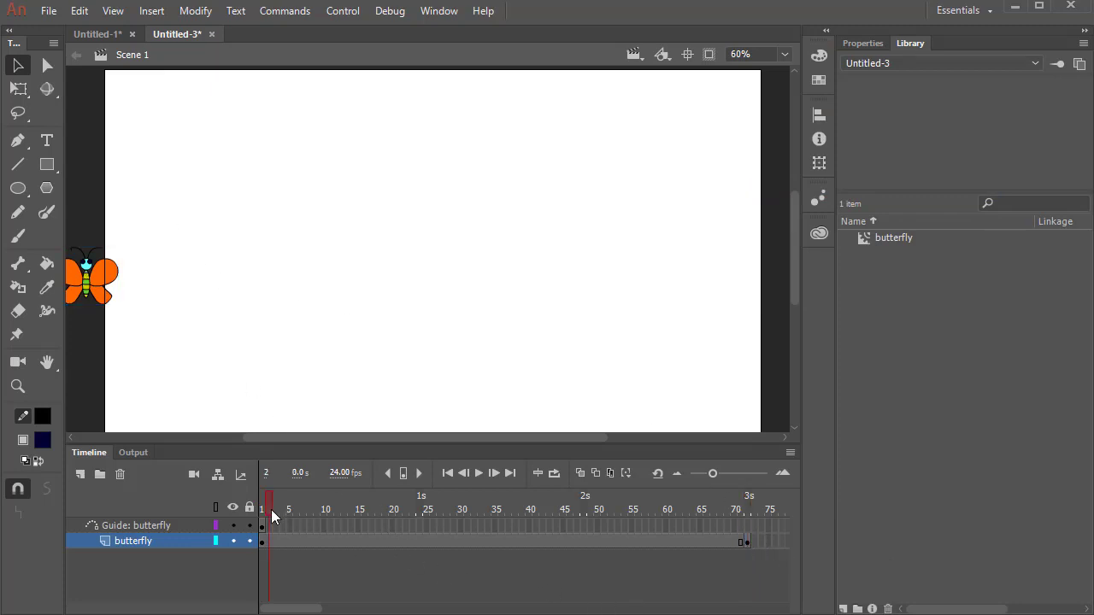
pyautogui.rightClick(748, 525)
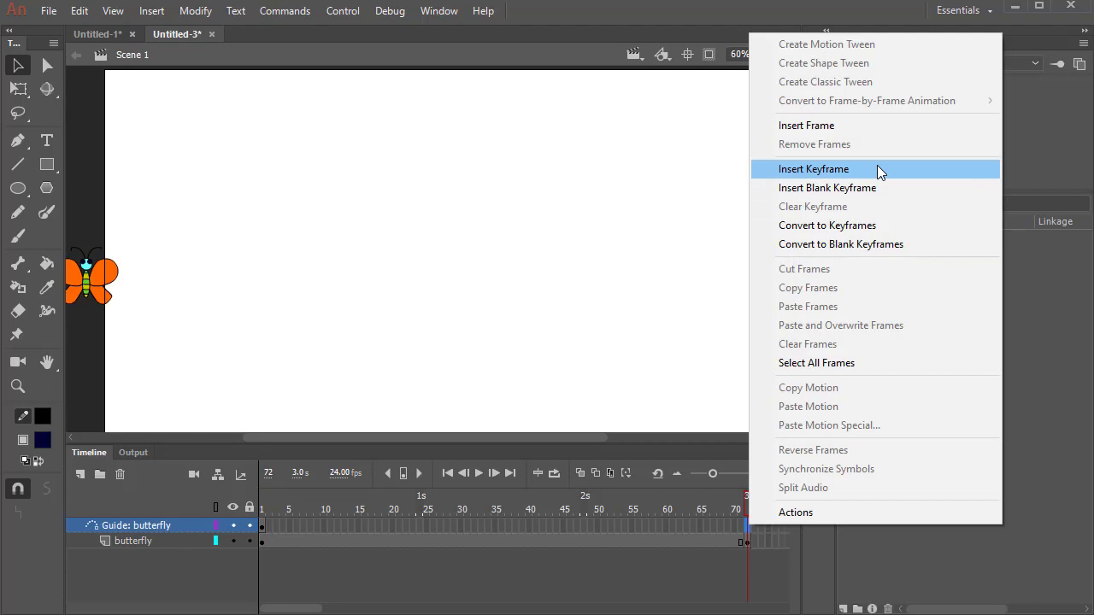
pyautogui.click(865, 126)
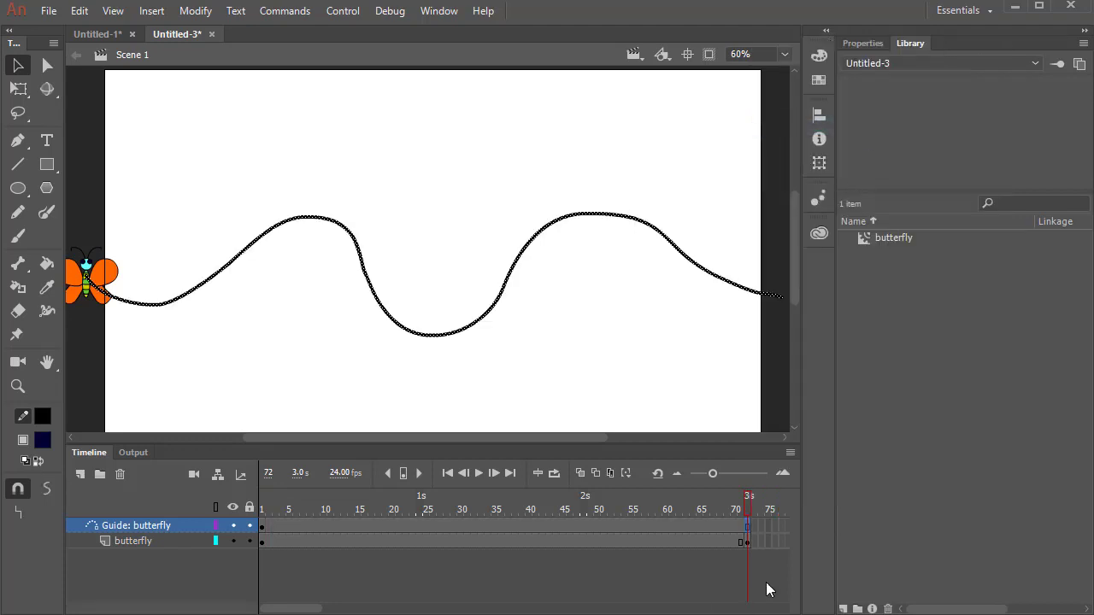
pyautogui.click(735, 593)
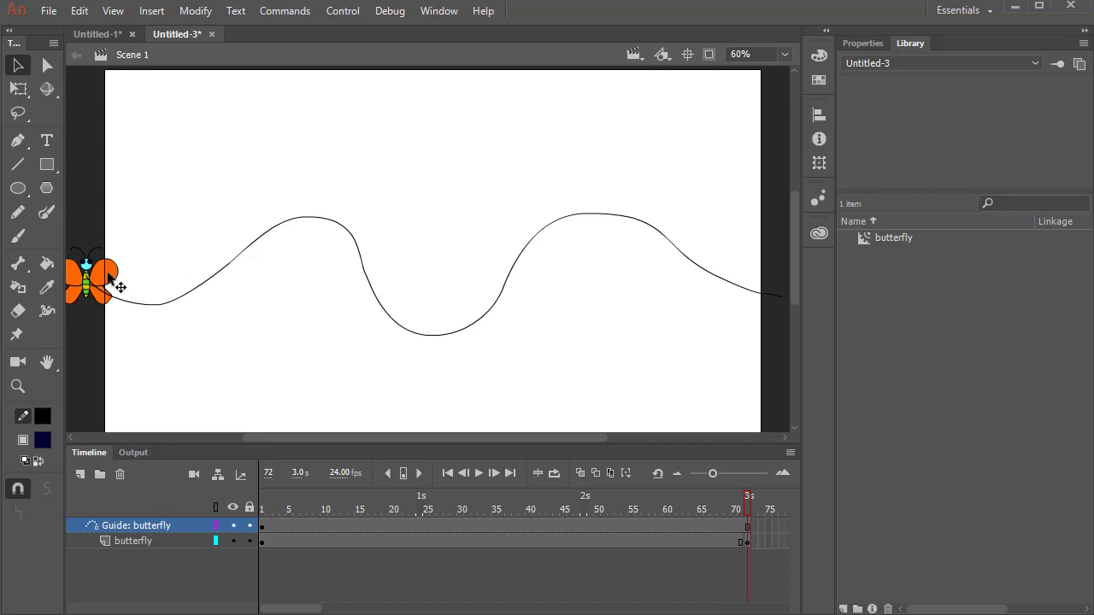
# Snap the butterfly onto the right end of the path at frame 72 and compare its start and end frames
pyautogui.moveTo(109, 282); pyautogui.dragTo(793, 299)
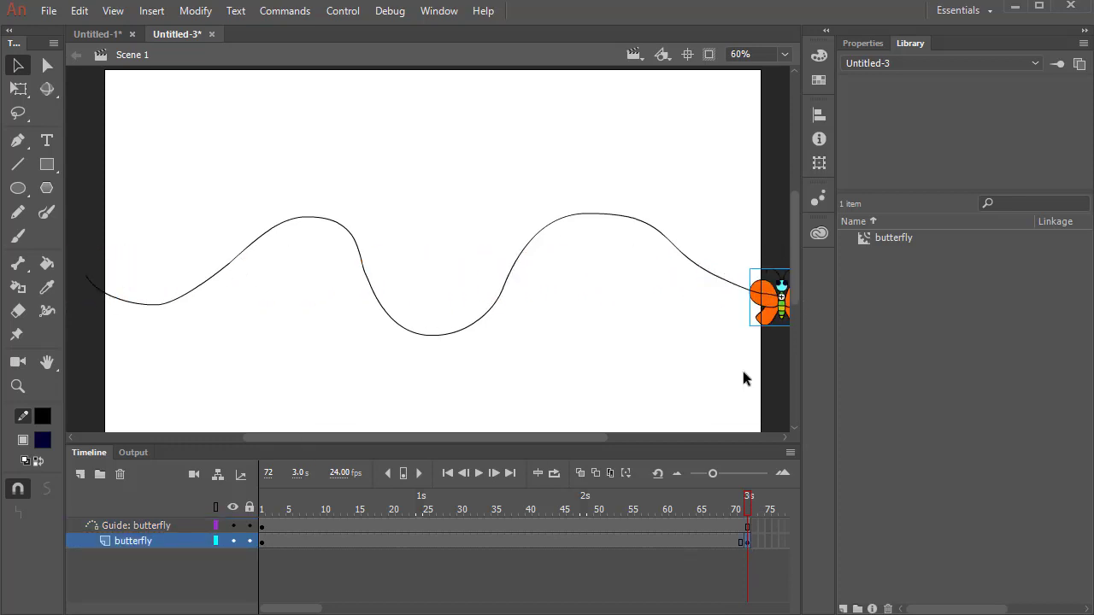
pyautogui.click(264, 509)
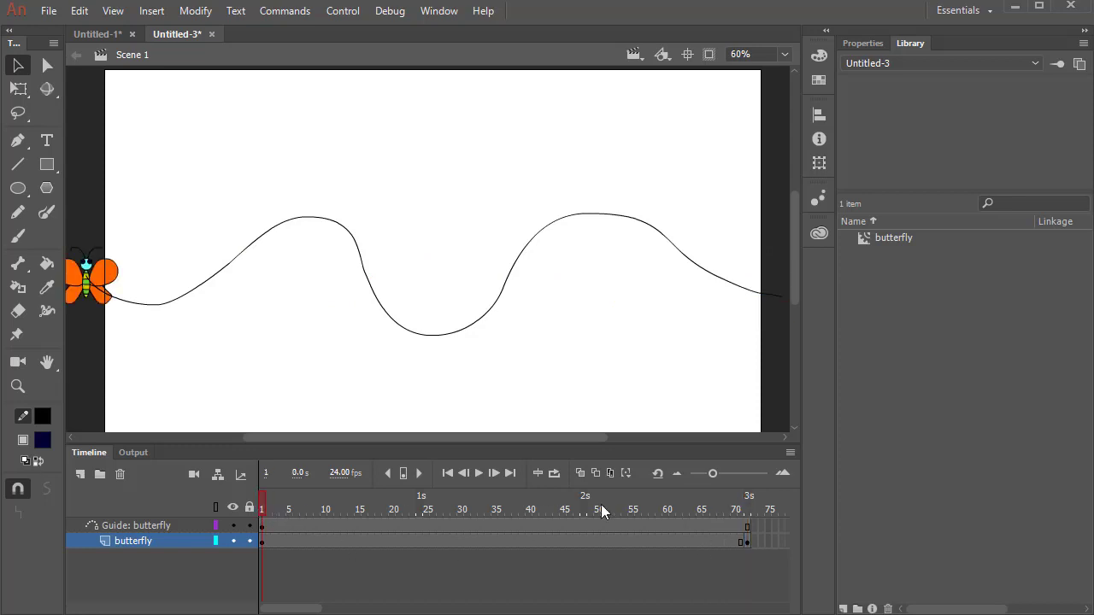
pyautogui.click(753, 508)
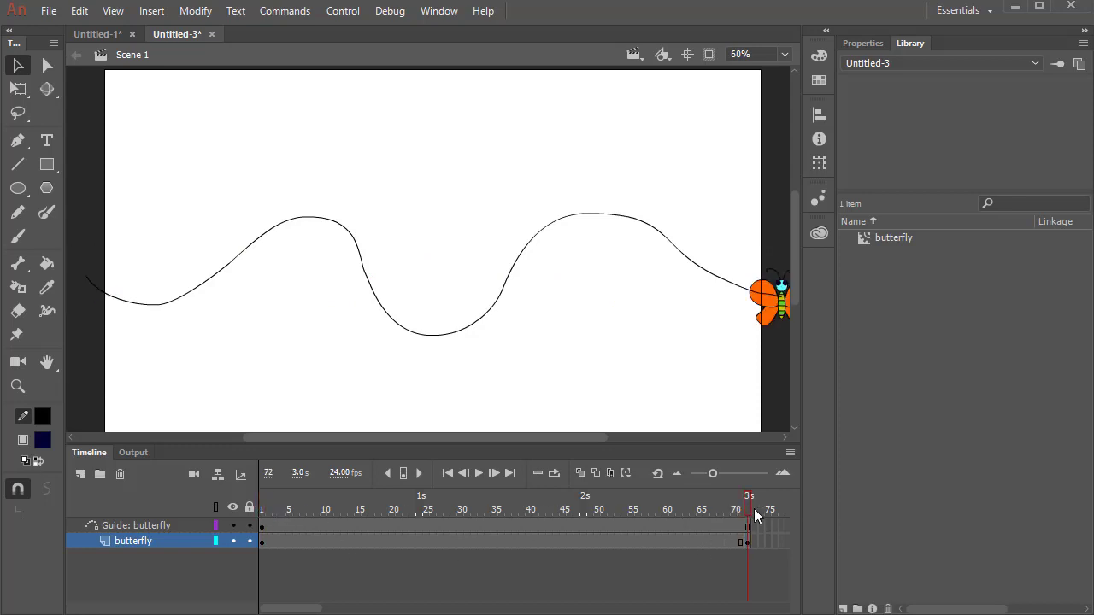
pyautogui.click(262, 509)
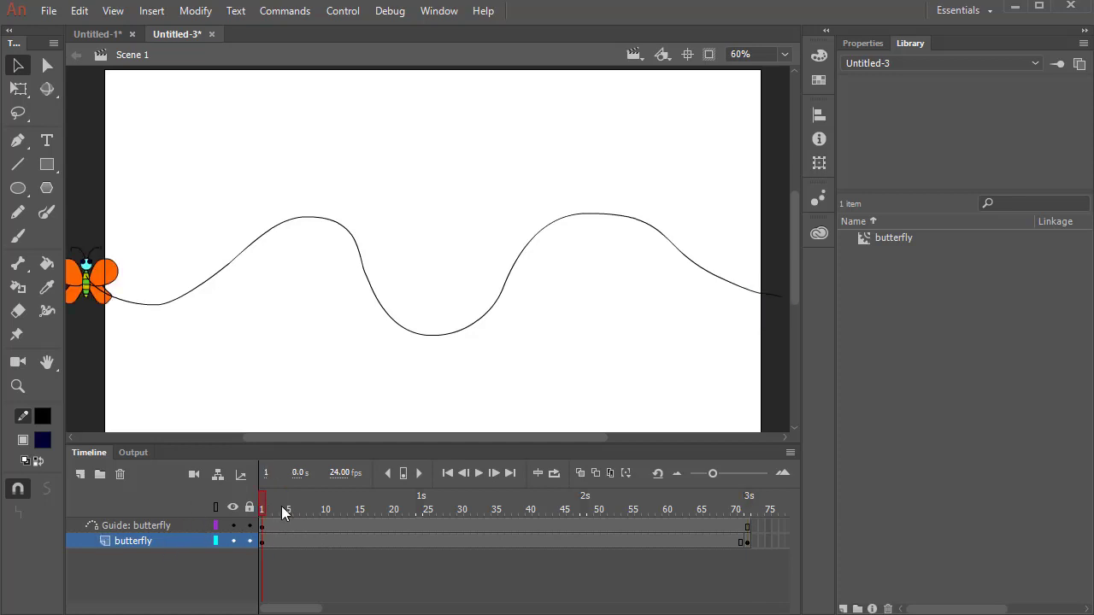
# Create a classic tween between the butterfly layer's two keyframes and scrub through the motion
pyautogui.rightClick(332, 537)
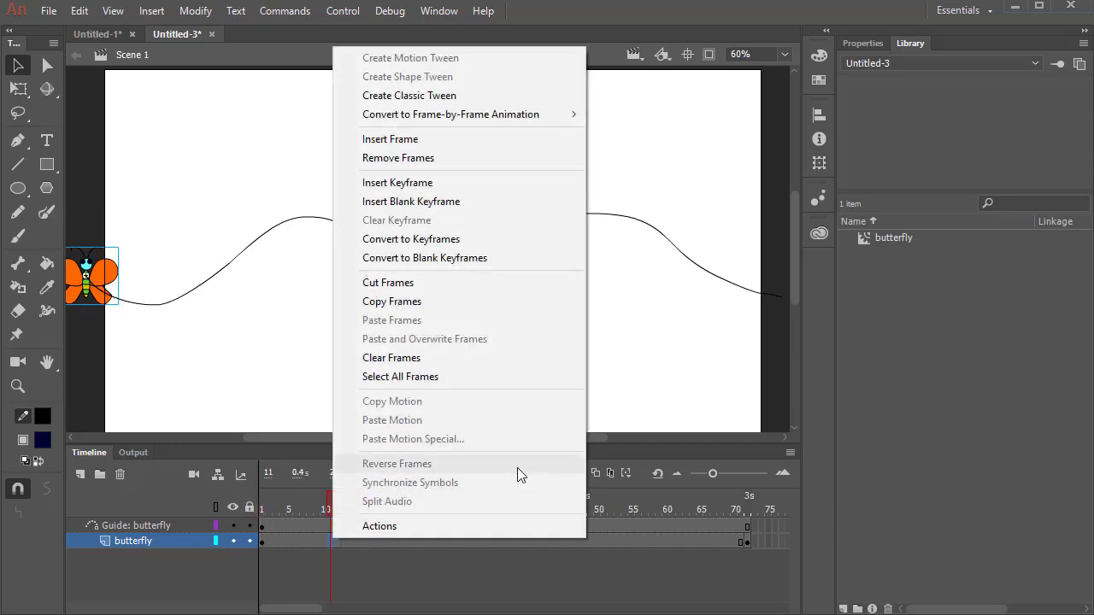
pyautogui.click(390, 97)
pyautogui.moveTo(317, 502); pyautogui.dragTo(615, 556)
pyautogui.moveTo(545, 550); pyautogui.dragTo(176, 576)
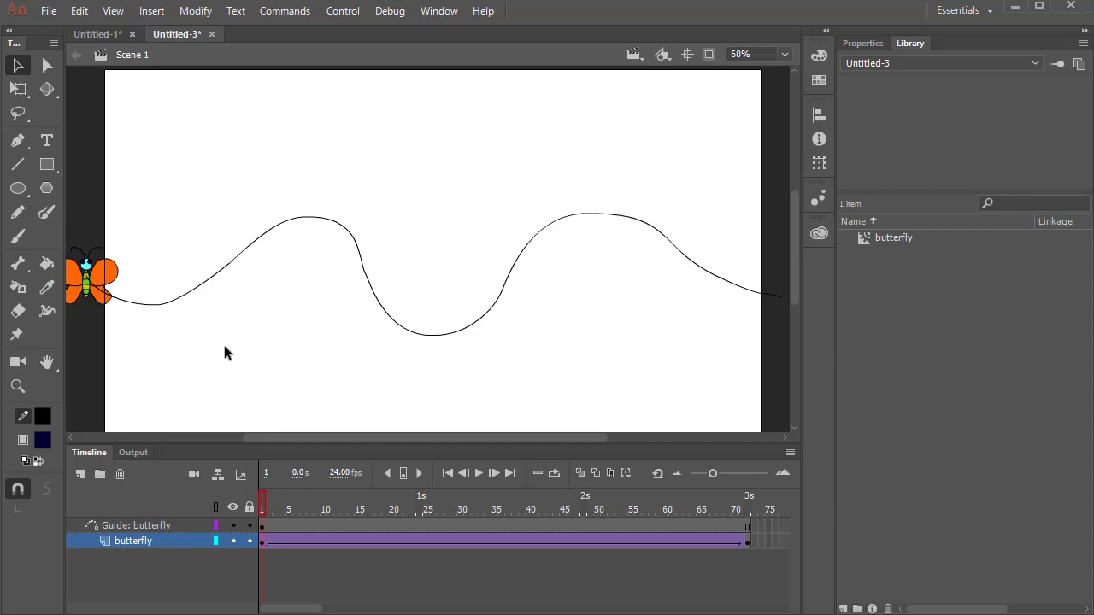
# Rotate the butterfly clockwise in frame 1 with Free Transform so its head points along the start of the path
pyautogui.click(98, 303)
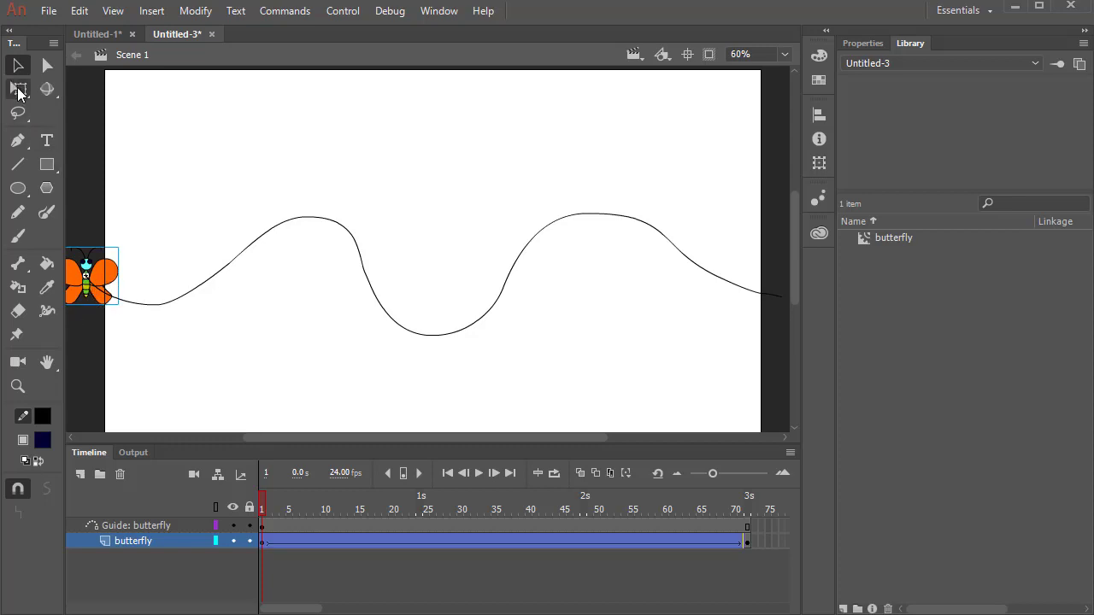
pyautogui.click(18, 90)
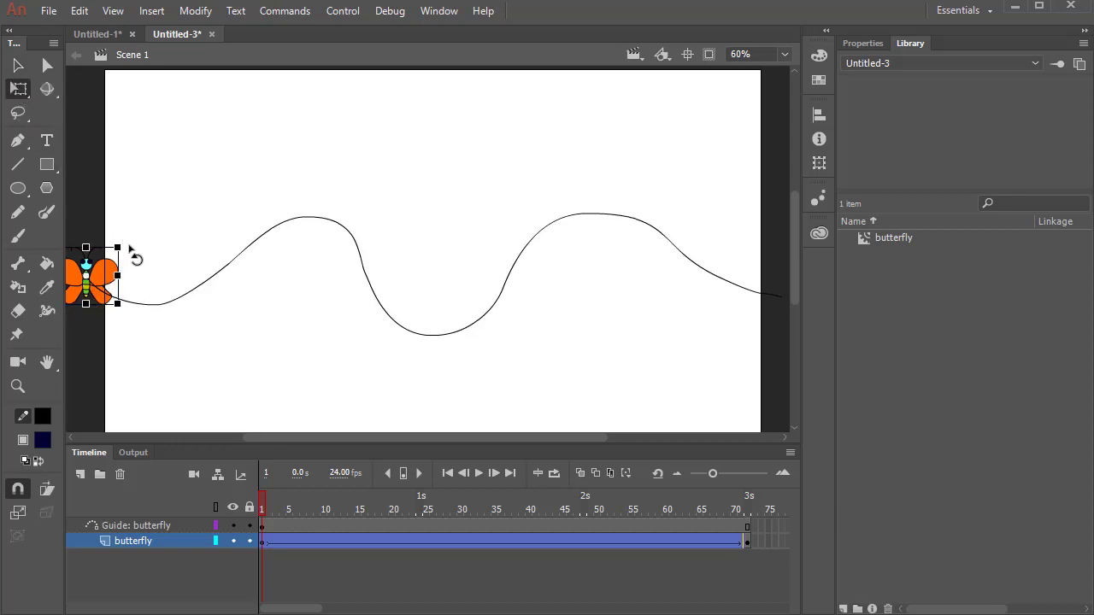
pyautogui.moveTo(130, 248); pyautogui.dragTo(97, 369)
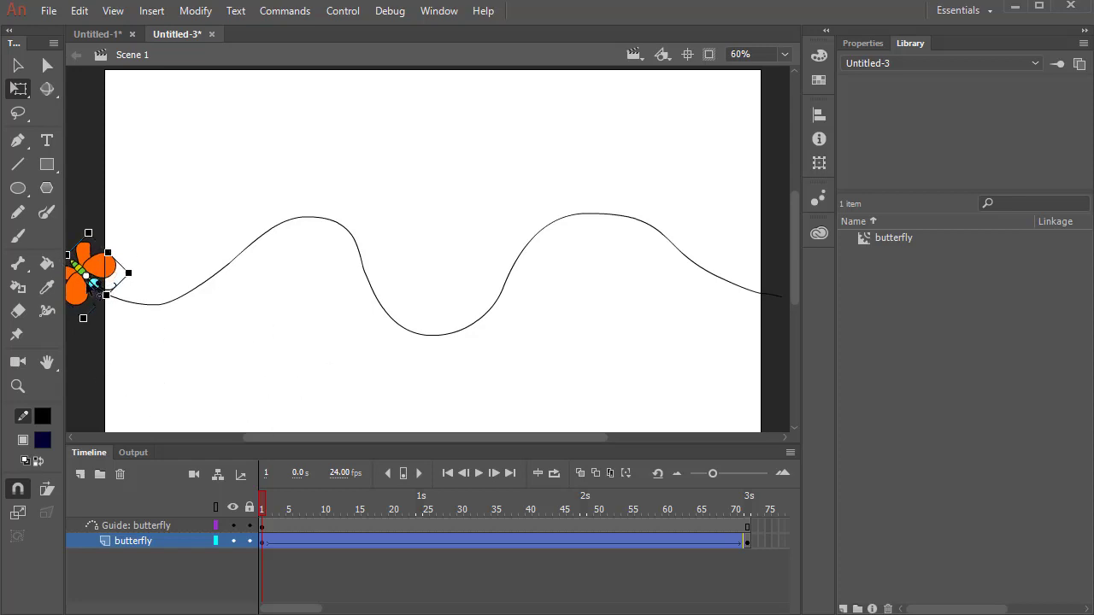
# Rotate the butterfly clockwise at frame 72 so its head points along the end of the path
pyautogui.click(268, 506)
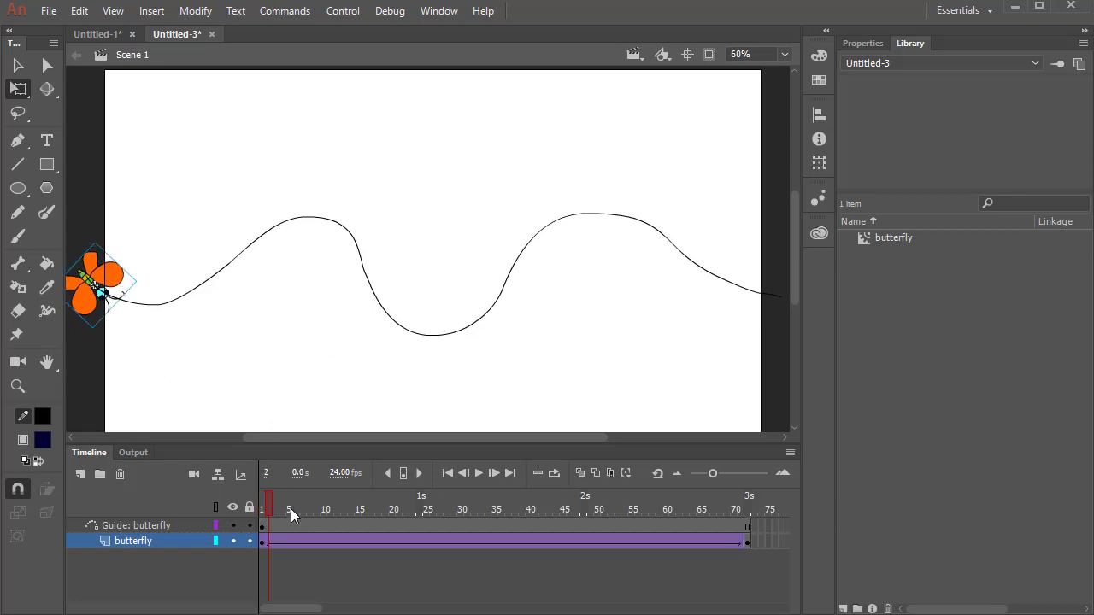
pyautogui.moveTo(290, 508); pyautogui.dragTo(777, 612)
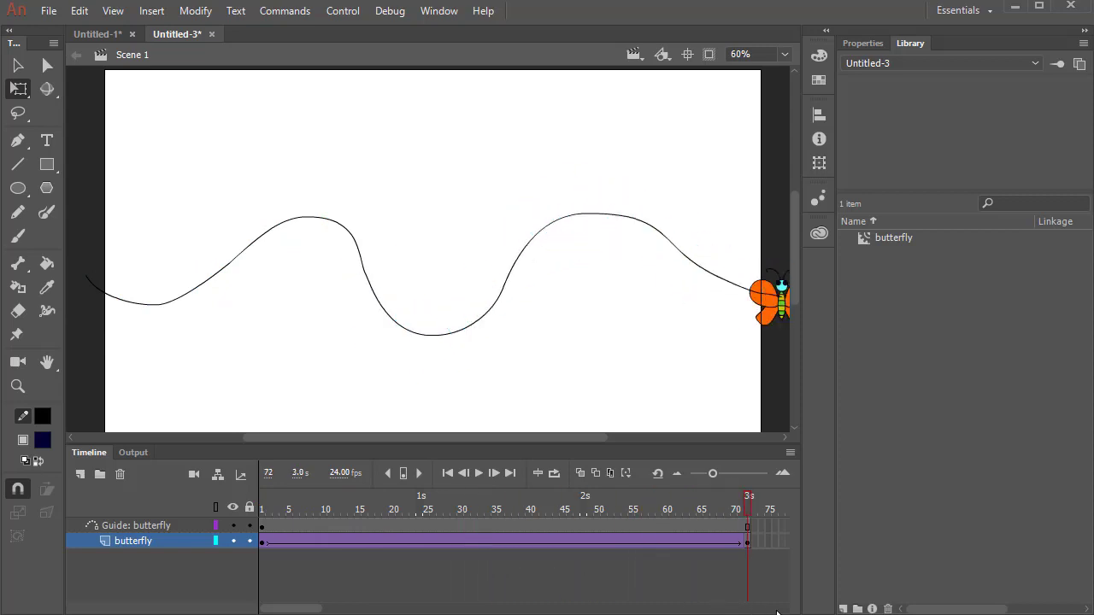
pyautogui.click(772, 293)
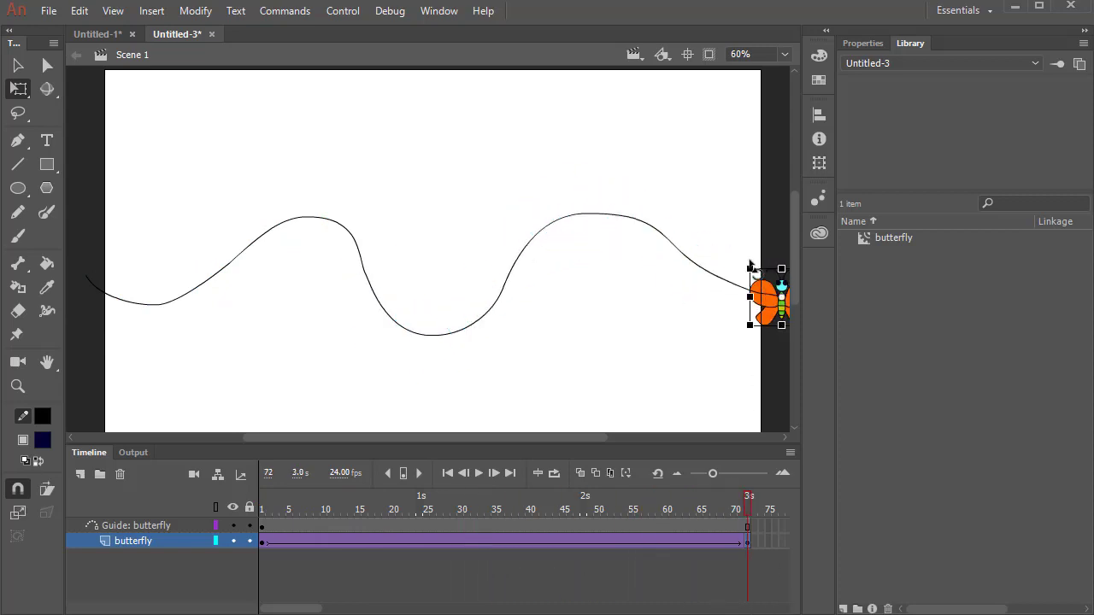
pyautogui.moveTo(751, 267); pyautogui.dragTo(855, 250)
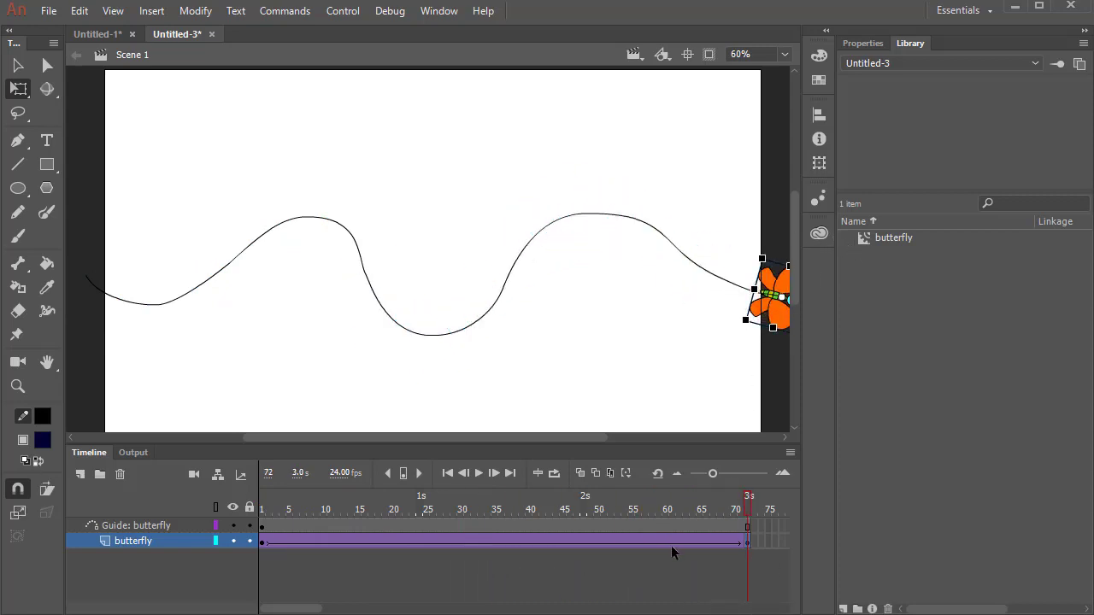
# Scrub back through the animation and enable Orient to path for the butterfly layer's classic tween
pyautogui.moveTo(732, 509); pyautogui.dragTo(341, 483)
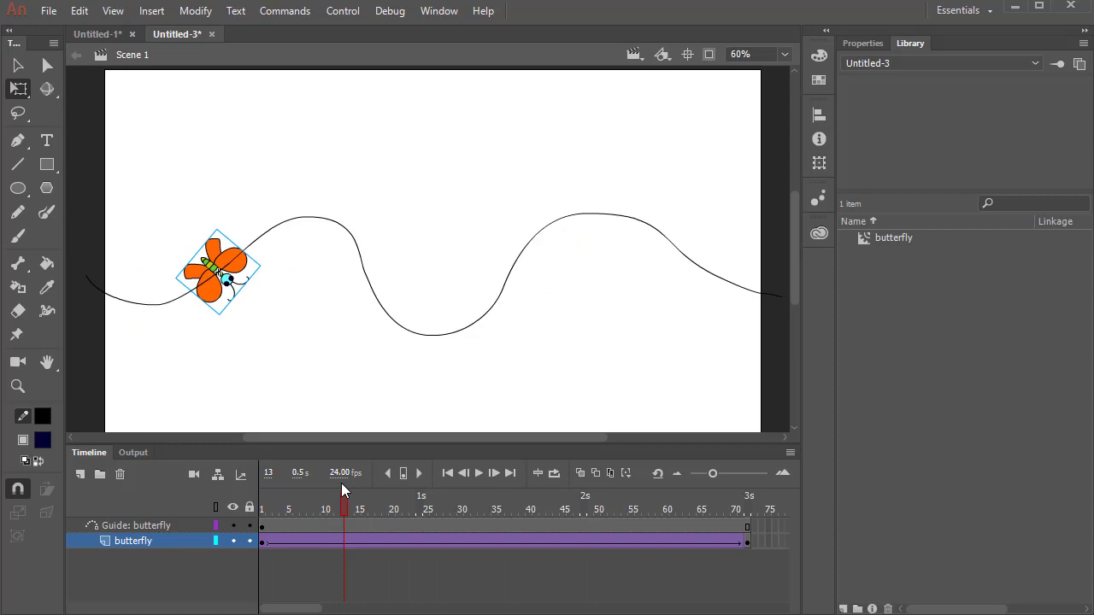
pyautogui.click(304, 544)
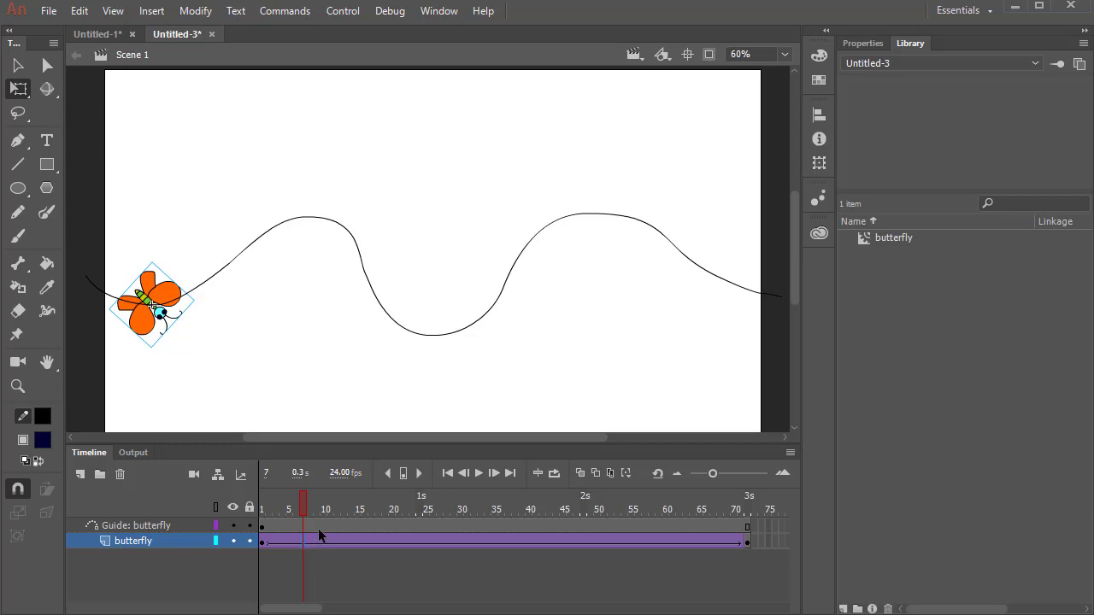
pyautogui.click(862, 45)
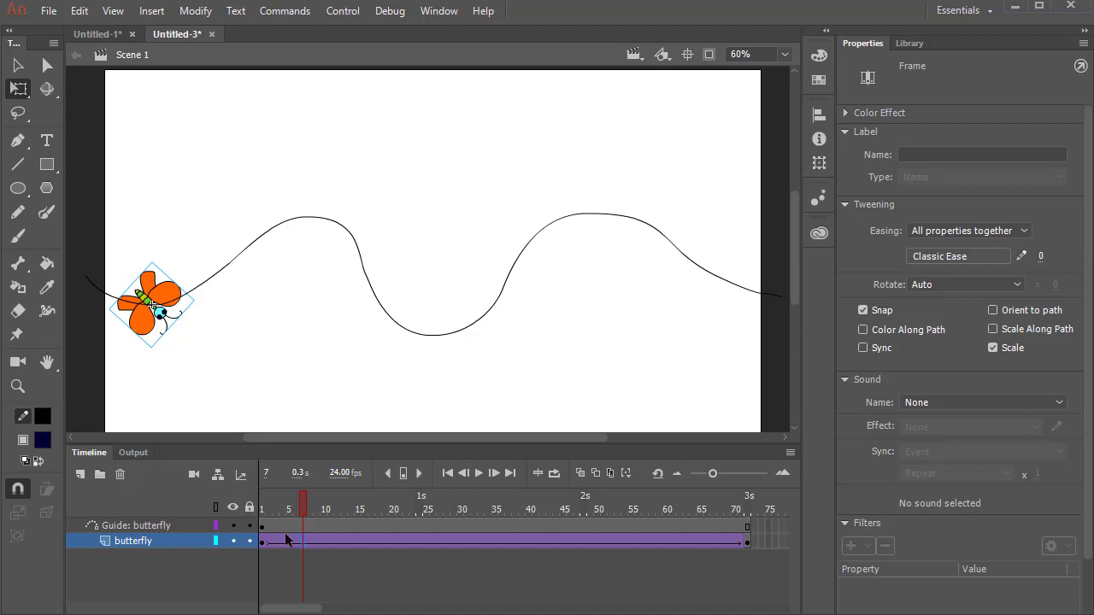
pyautogui.moveTo(305, 538)
pyautogui.mouseDown()
pyautogui.moveTo(346, 545)
pyautogui.moveTo(314, 552)
pyautogui.mouseUp()
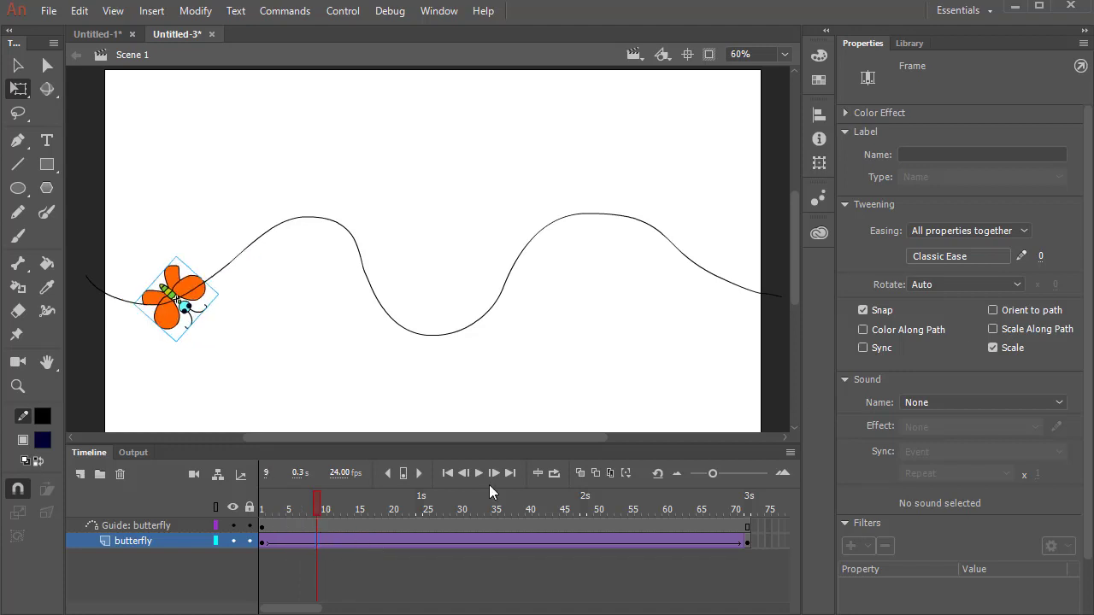
pyautogui.click(992, 311)
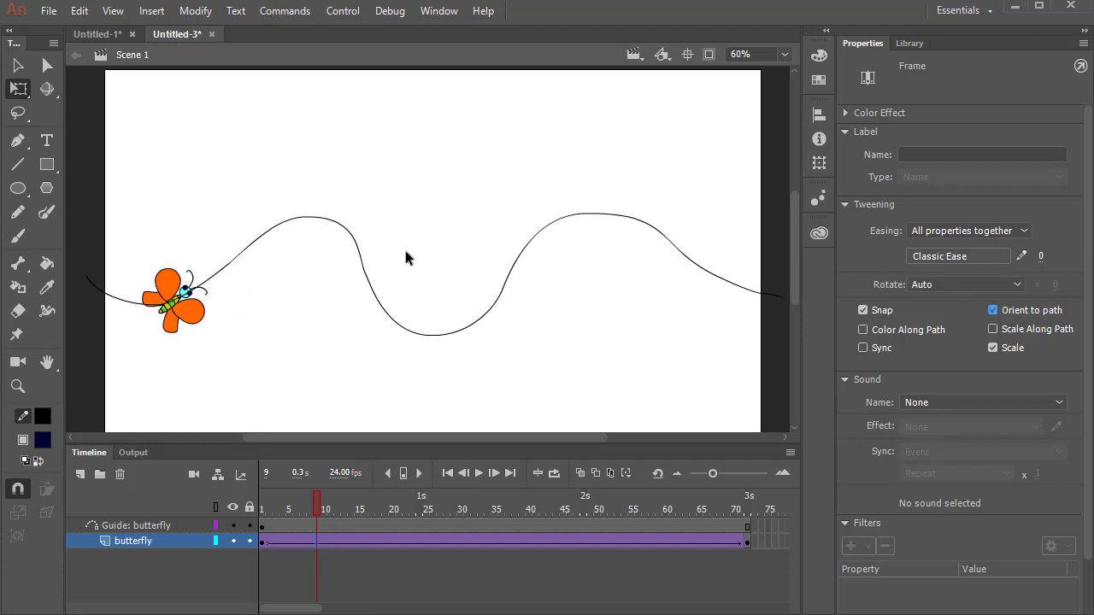
# Return to frame 1, test the movie, and play the butterfly animation on the stage
pyautogui.moveTo(248, 503); pyautogui.dragTo(115, 535)
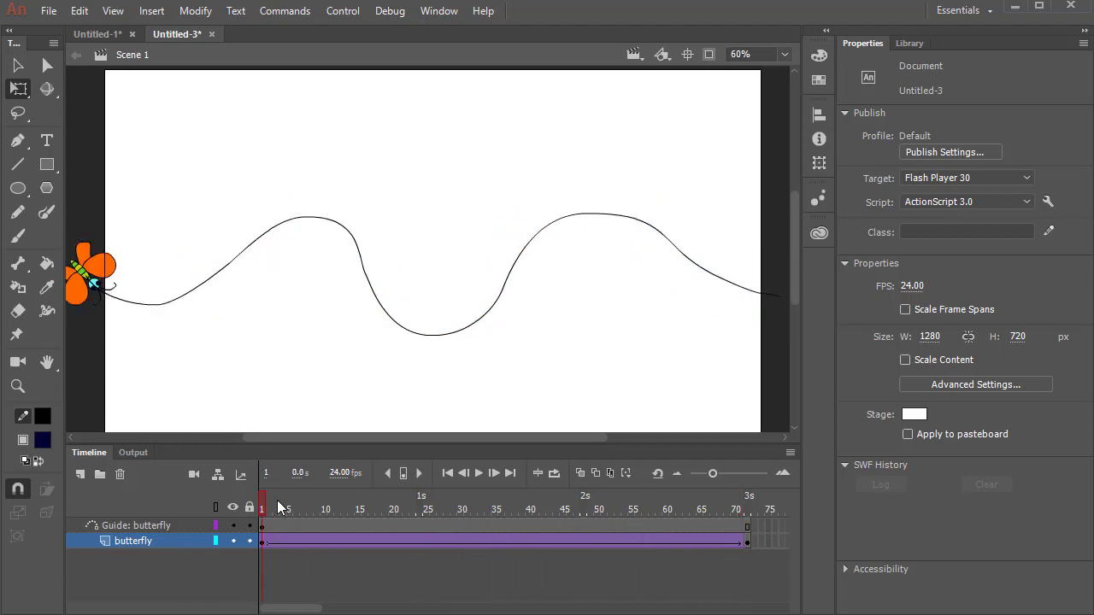
pyautogui.hotkey('ctrl', 'Return')
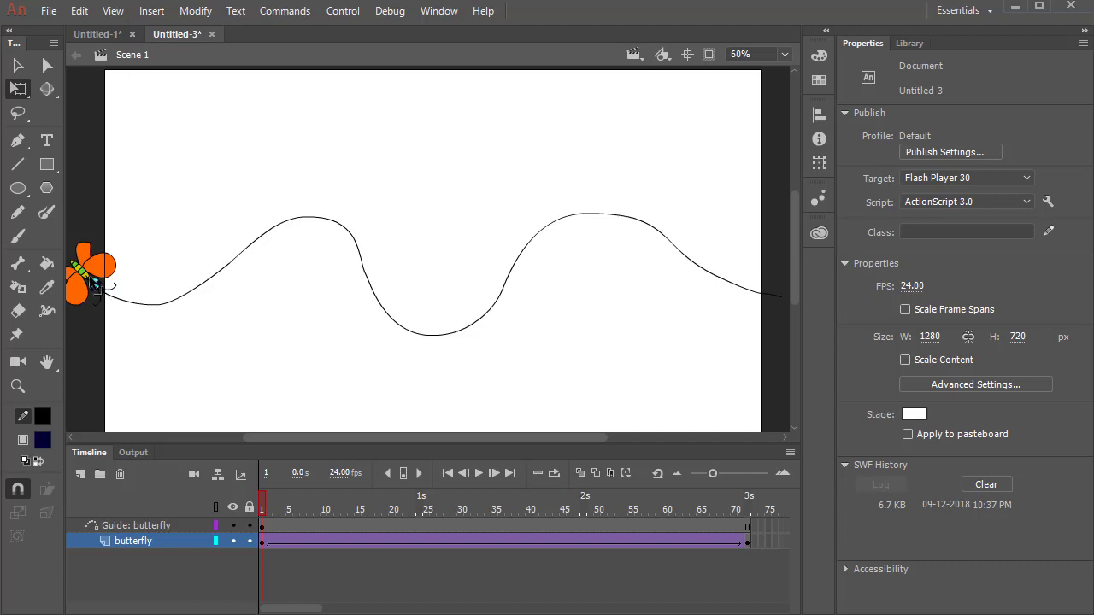
pyautogui.press('Return')
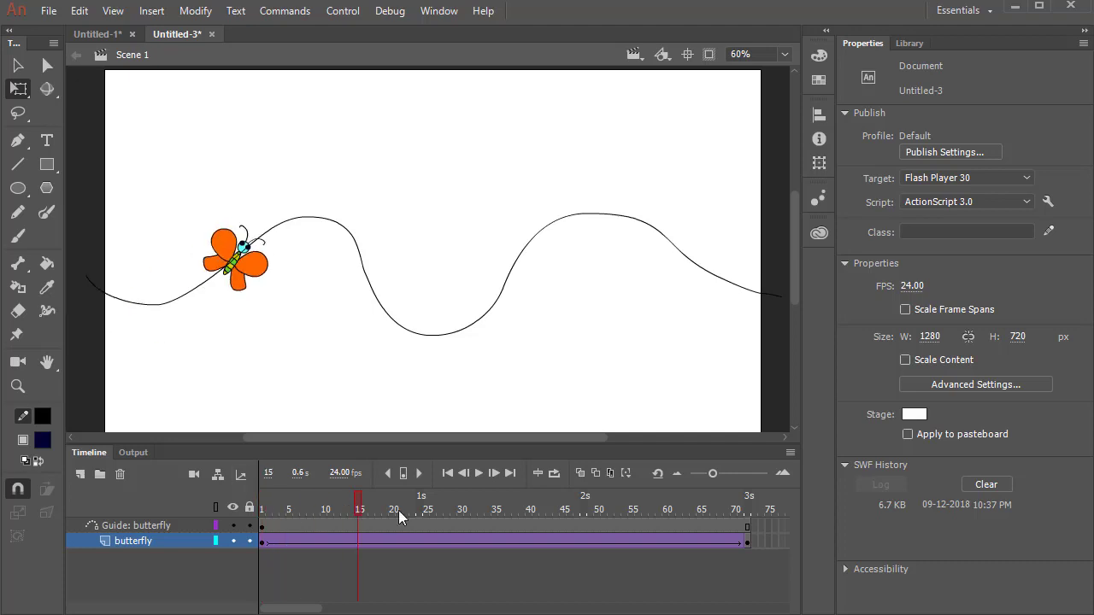
# Open the butterfly symbol for editing and convert its artwork to a Movie Clip symbol named Symbol 1
pyautogui.doubleClick(291, 208)
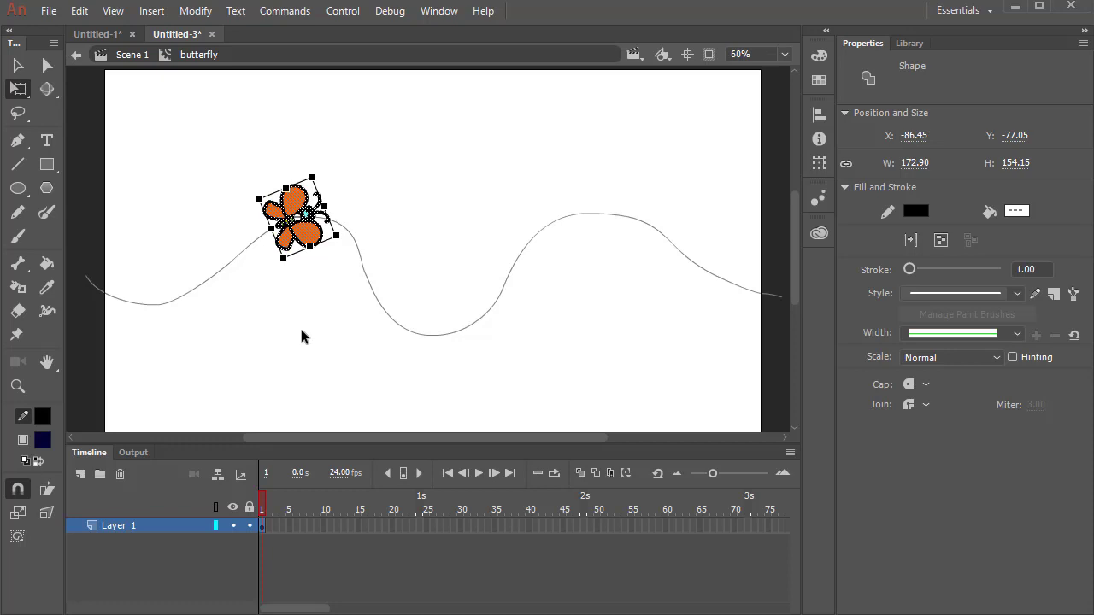
pyautogui.rightClick(311, 227)
pyautogui.press('F8')
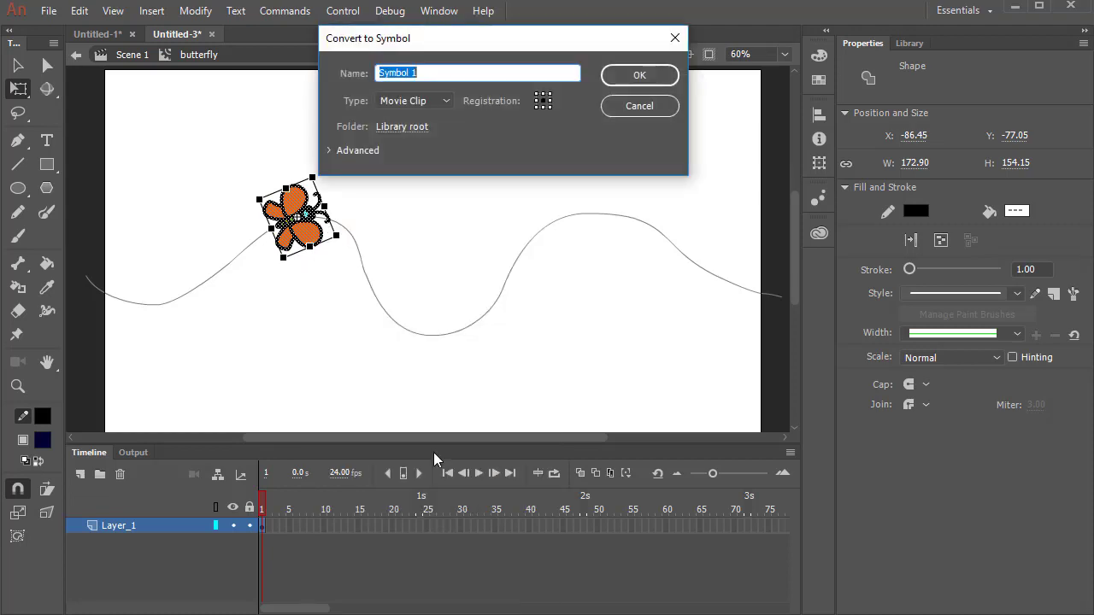
pyautogui.click(409, 106)
pyautogui.click(409, 124)
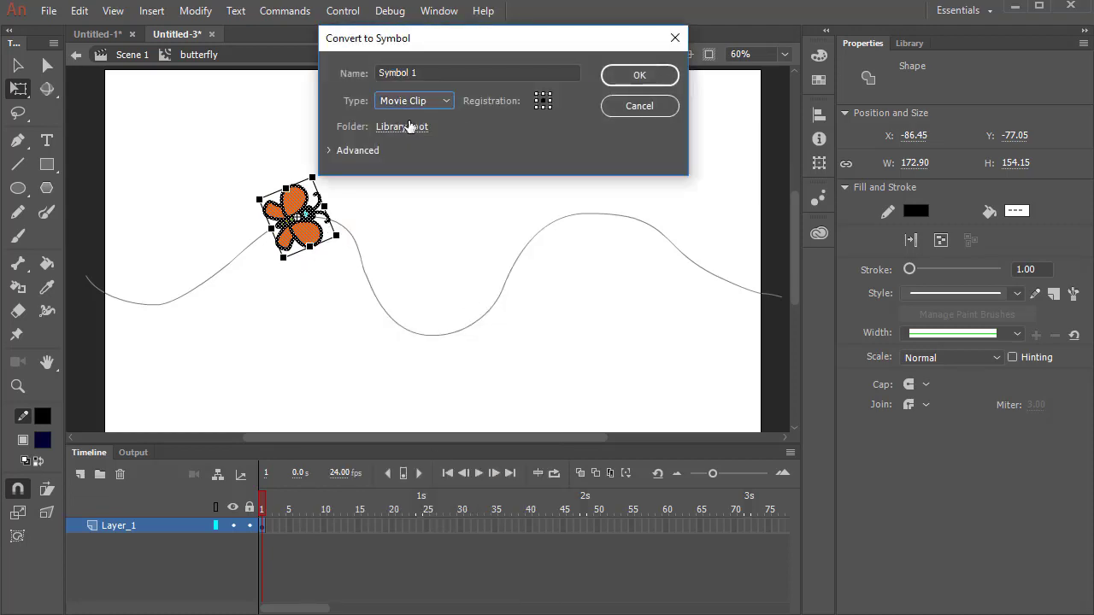
pyautogui.click(640, 75)
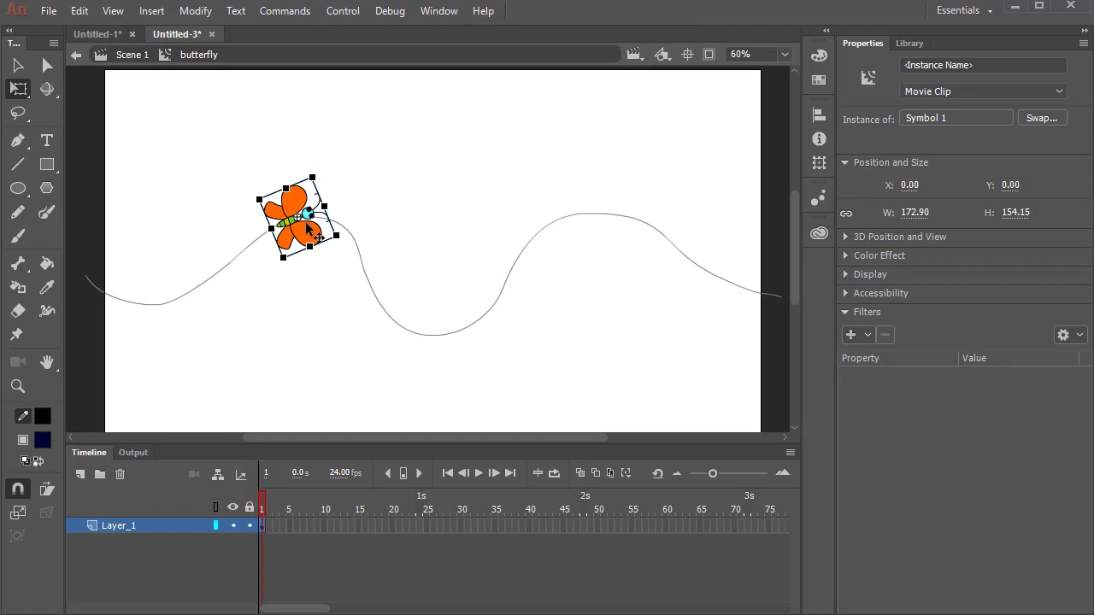
# Insert a keyframe at frame 20 of Layer_1 inside the butterfly symbol
pyautogui.click(272, 517)
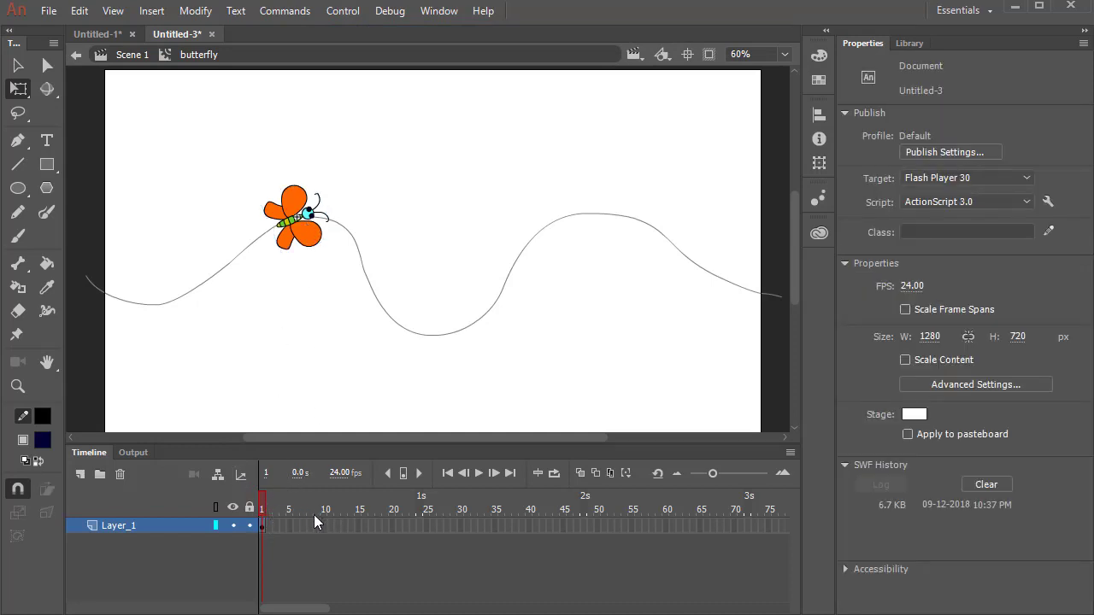
pyautogui.rightClick(392, 528)
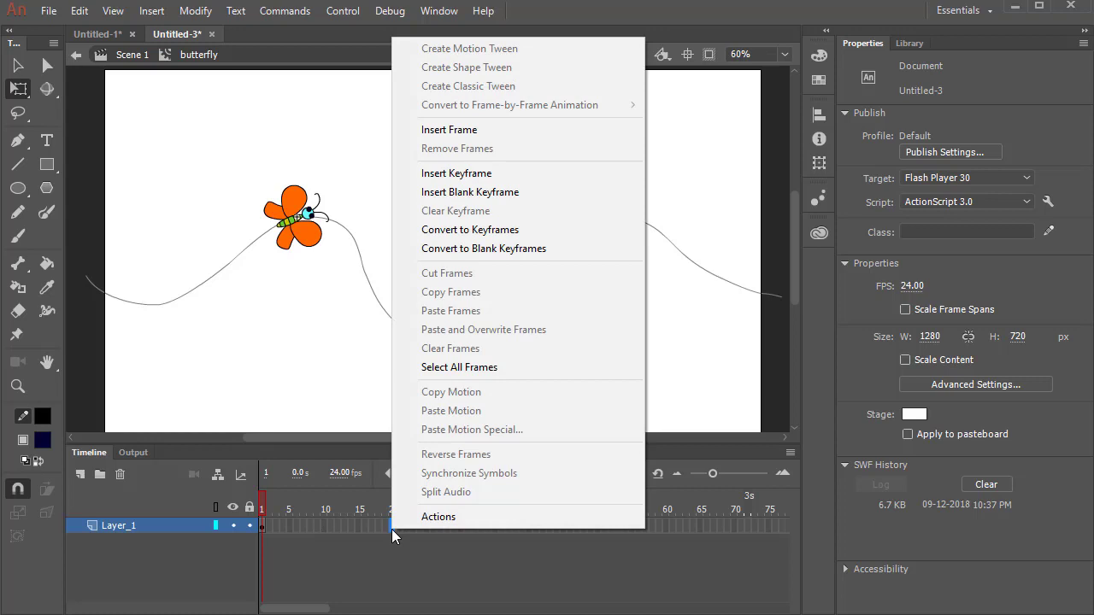
pyautogui.click(492, 171)
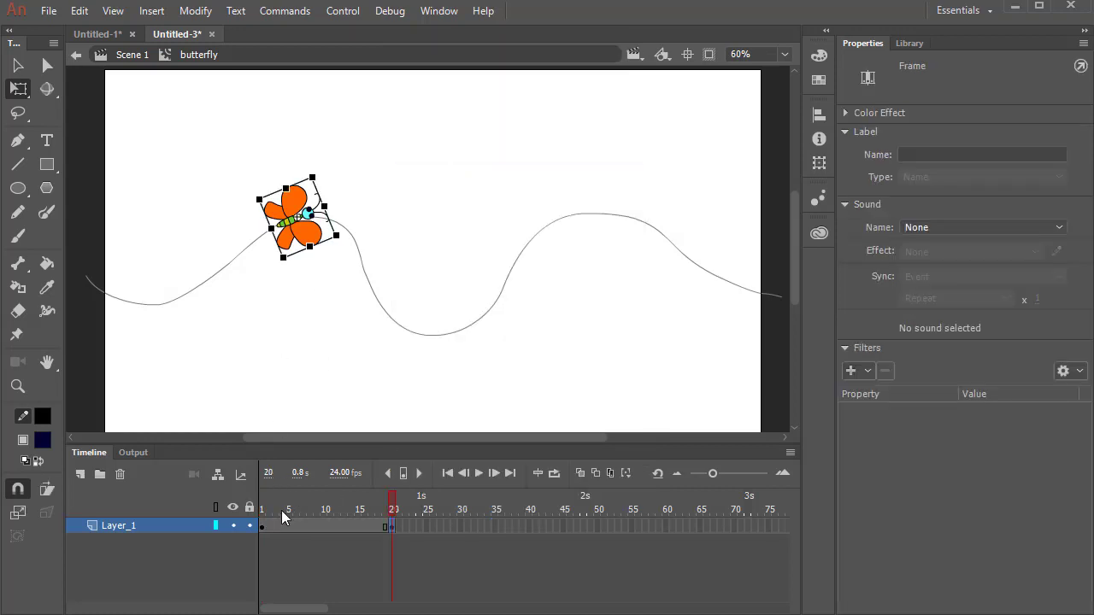
# Insert a keyframe at frame 10 and squash the butterfly's wings inward there to a width of about 64 px
pyautogui.click(280, 519)
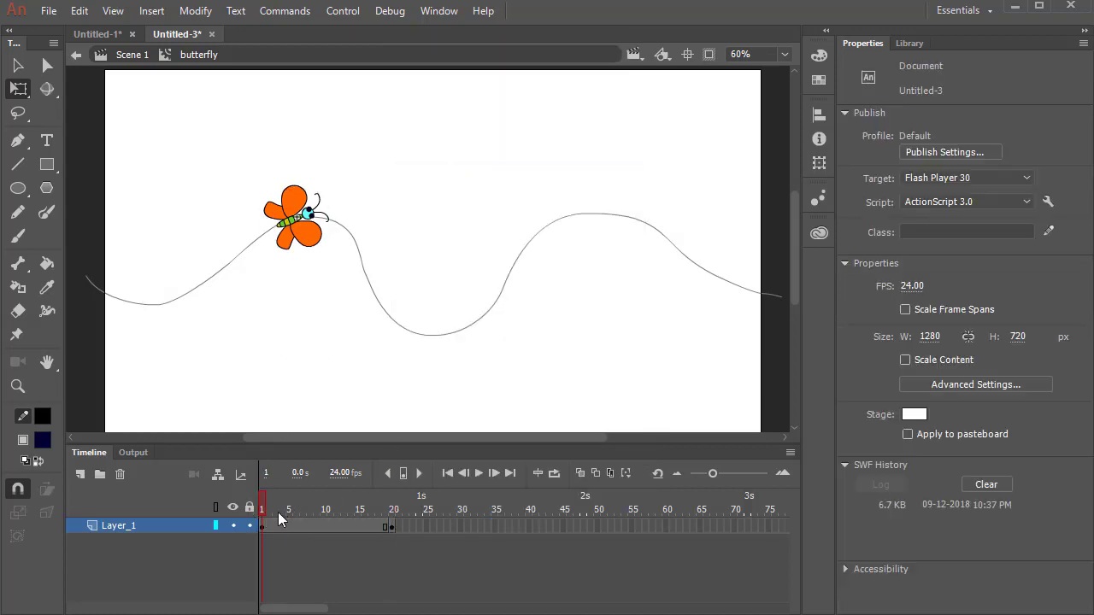
pyautogui.rightClick(325, 527)
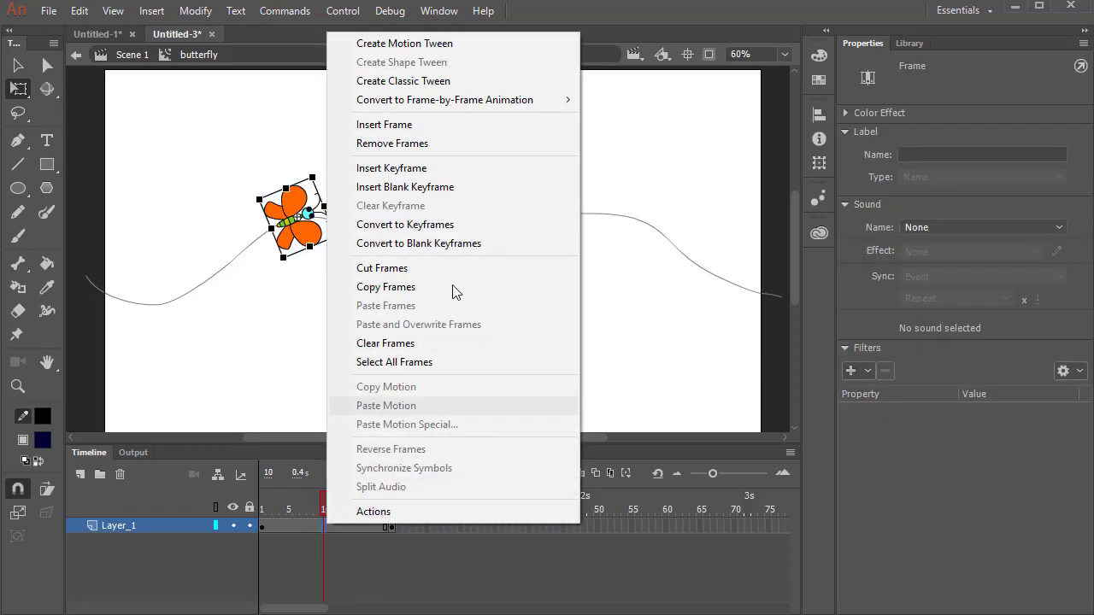
pyautogui.click(446, 167)
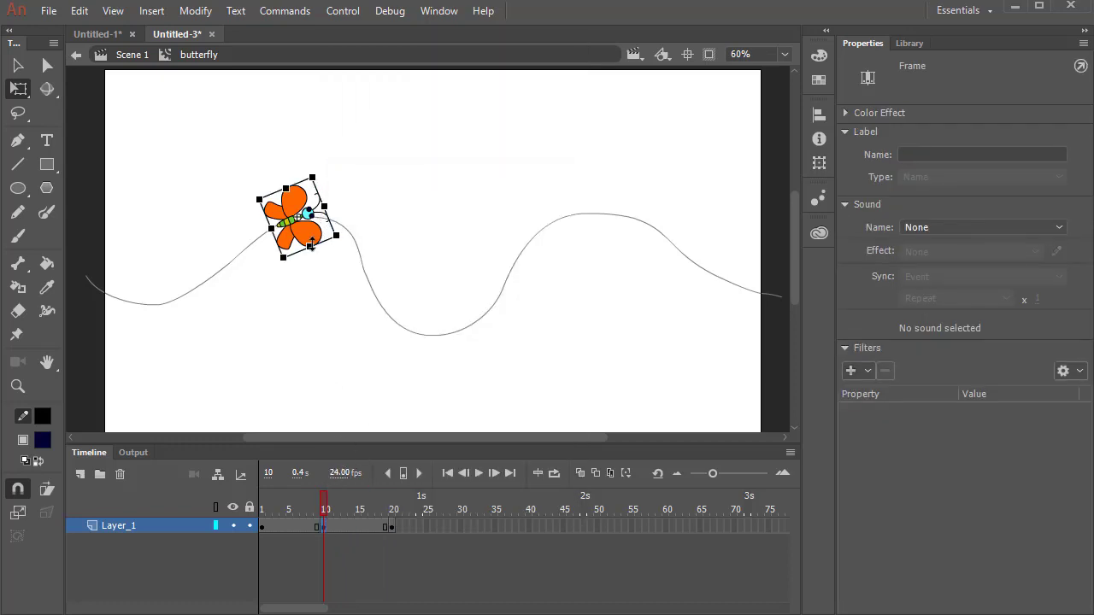
pyautogui.moveTo(310, 246); pyautogui.dragTo(302, 229)
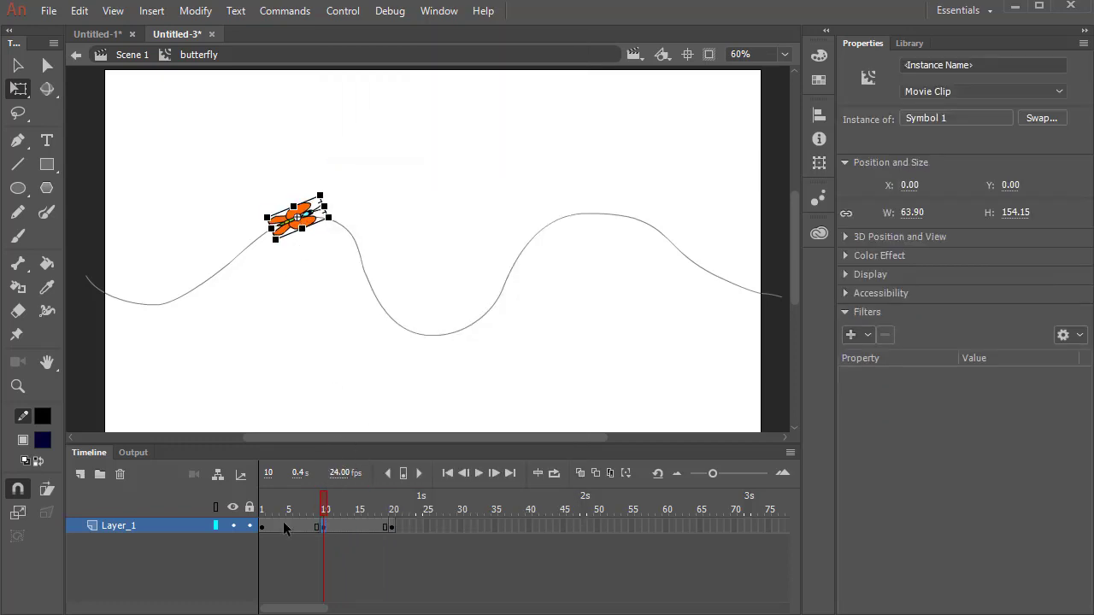
# Create classic tweens on Layer_1 between frames 1 and 10 and between frames 10 and 20
pyautogui.rightClick(285, 527)
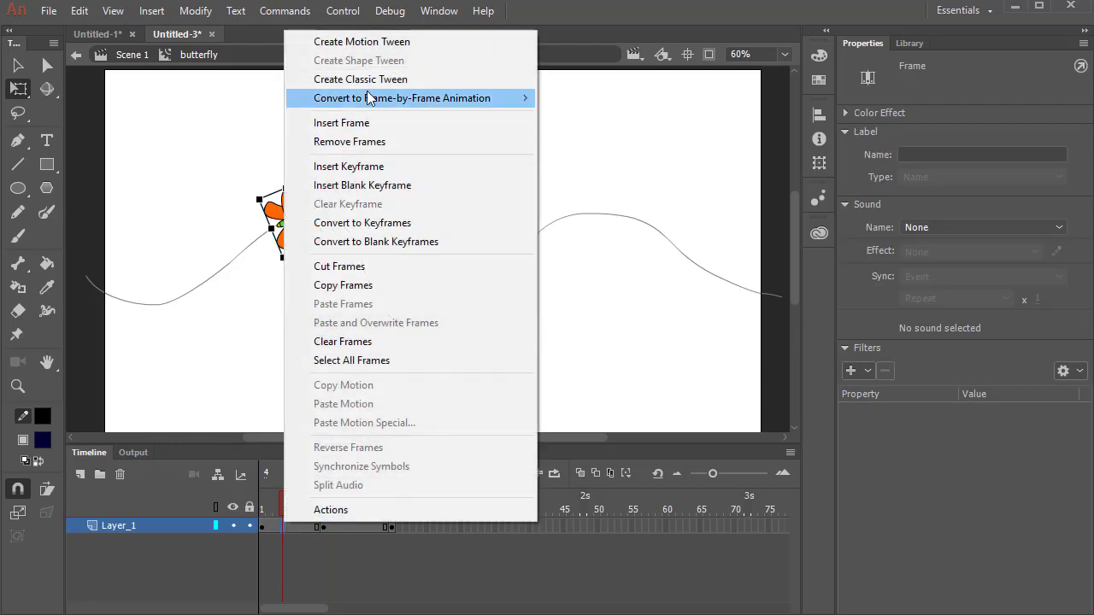
pyautogui.click(282, 545)
pyautogui.rightClick(281, 528)
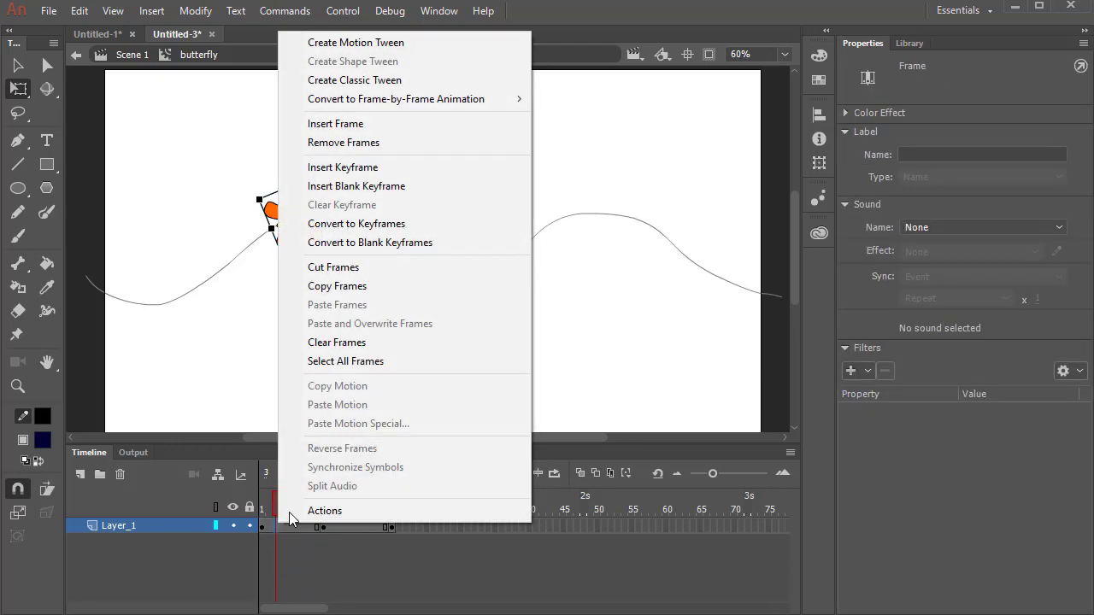
pyautogui.click(403, 81)
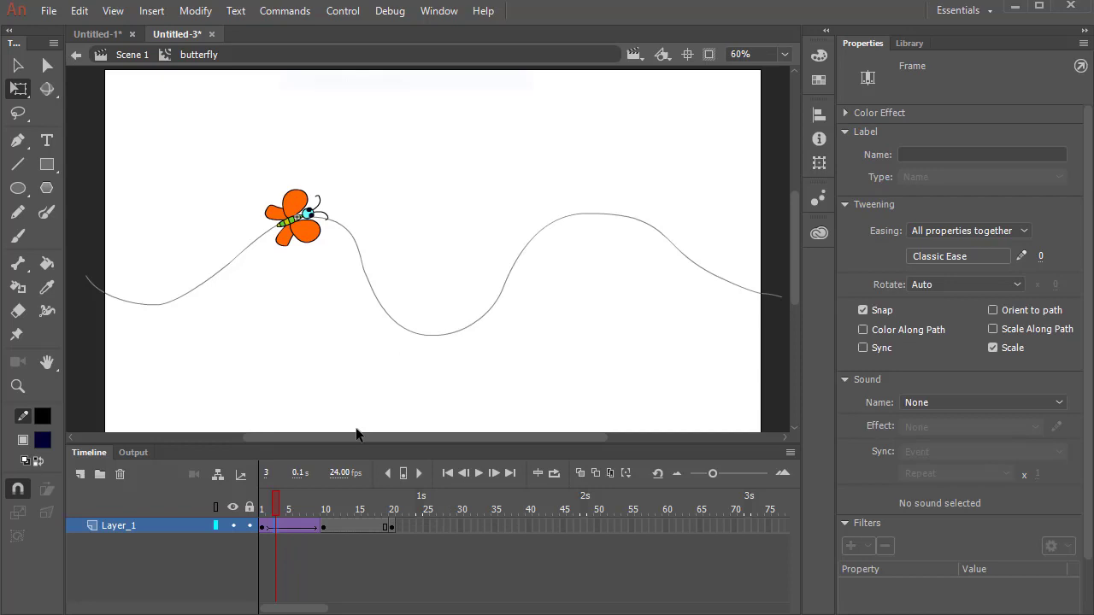
pyautogui.rightClick(351, 527)
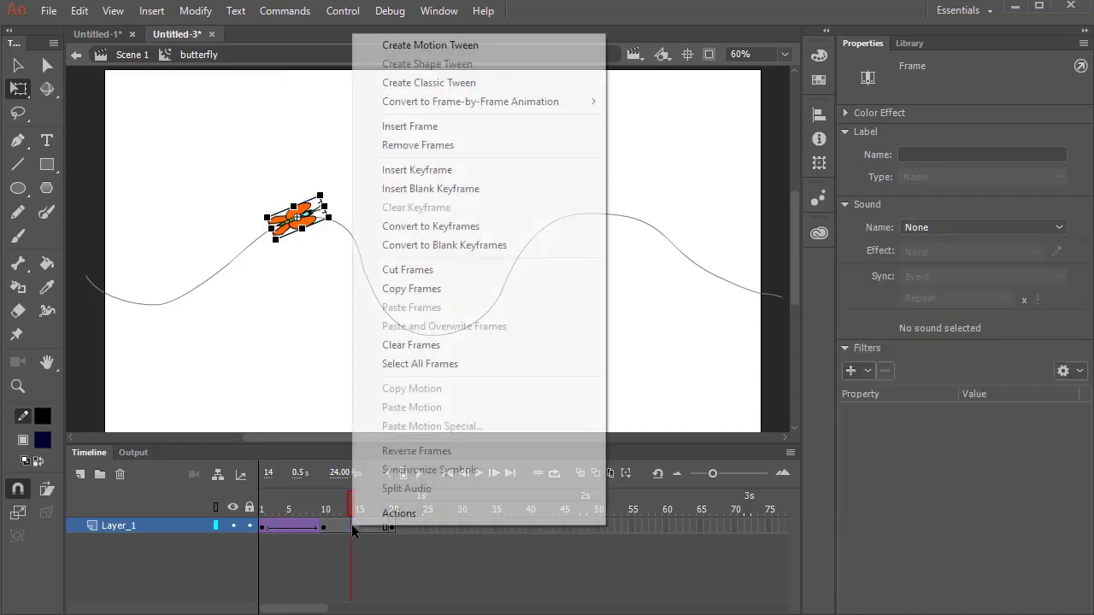
pyautogui.click(419, 82)
# Play the wing flap inside the butterfly symbol and test the whole movie from Scene 1
pyautogui.press('Return')
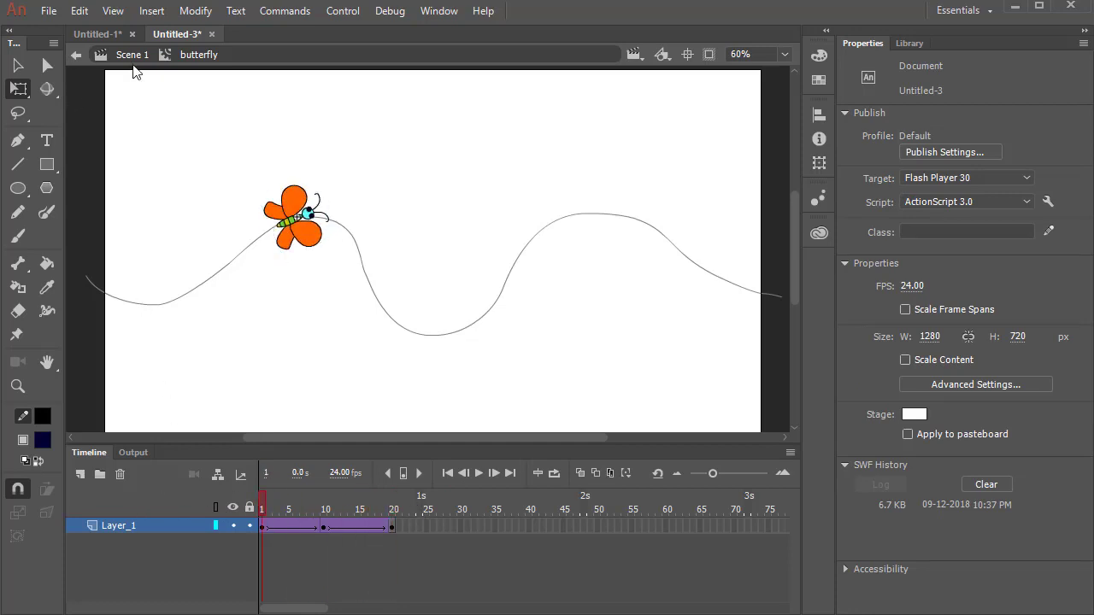
pyautogui.click(132, 56)
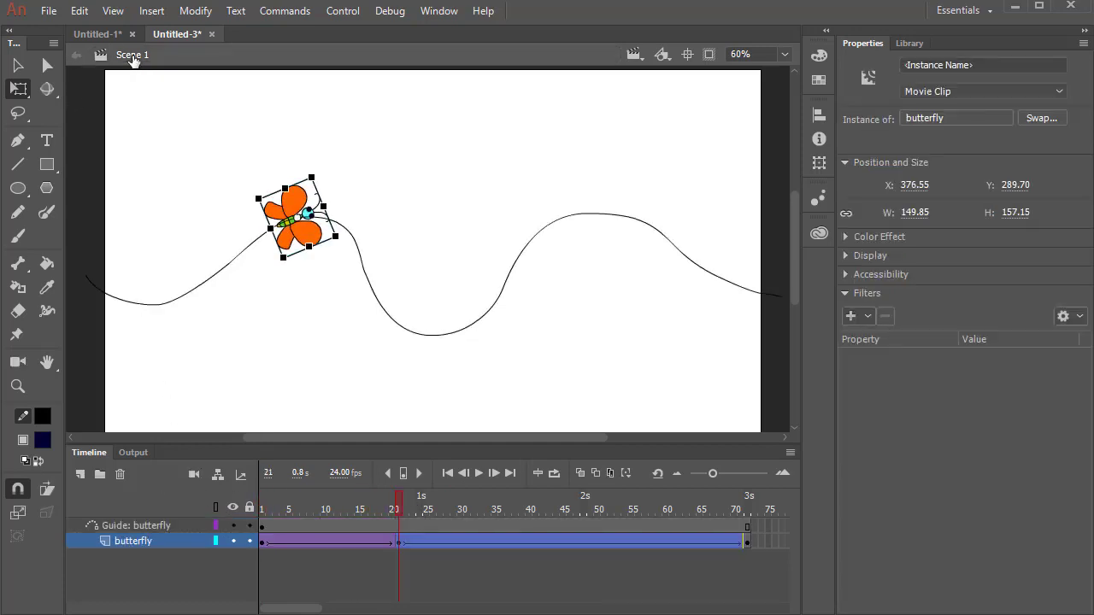
pyautogui.hotkey('ctrl', 'Return')
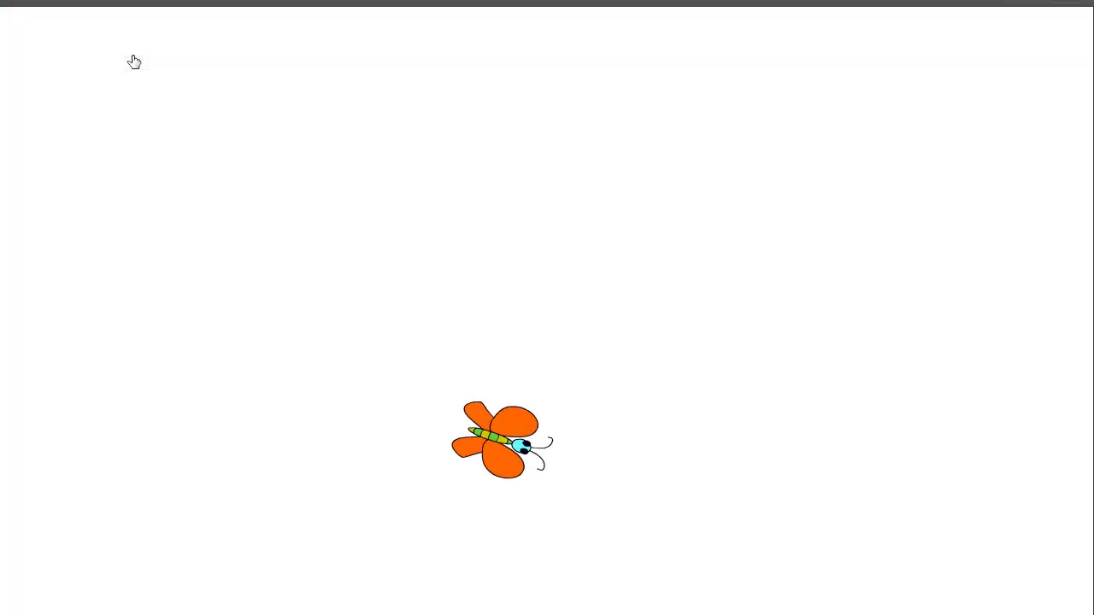